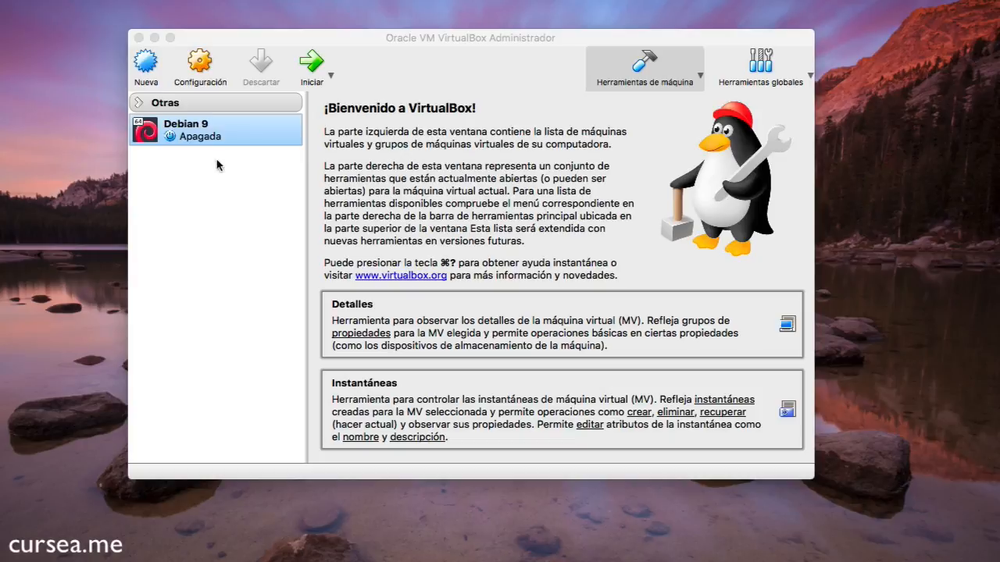
Open the Storage (Almacenamiento) page of the Debian 9 machine's settings
left_click(207, 135)
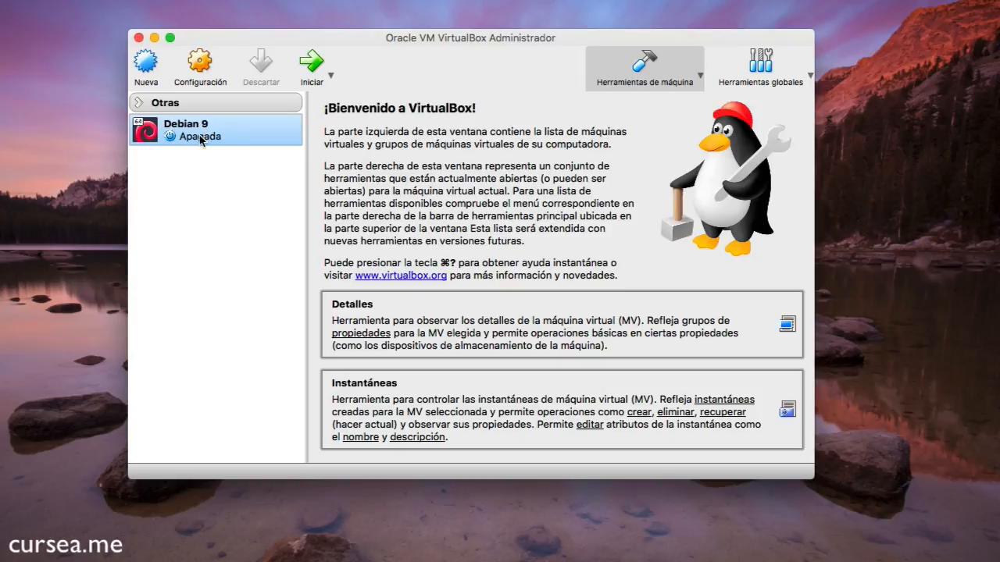
left_click(200, 62)
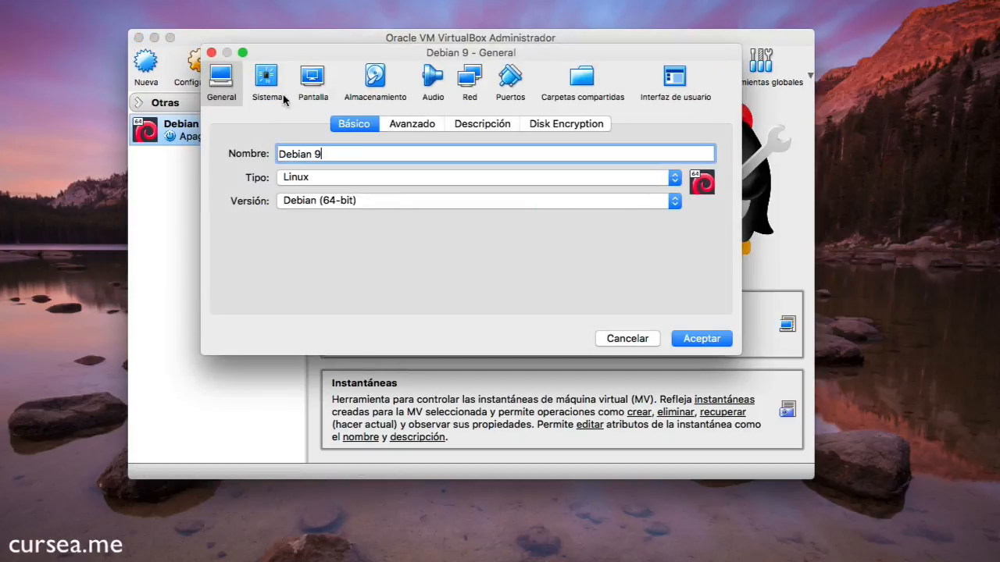
left_click(377, 82)
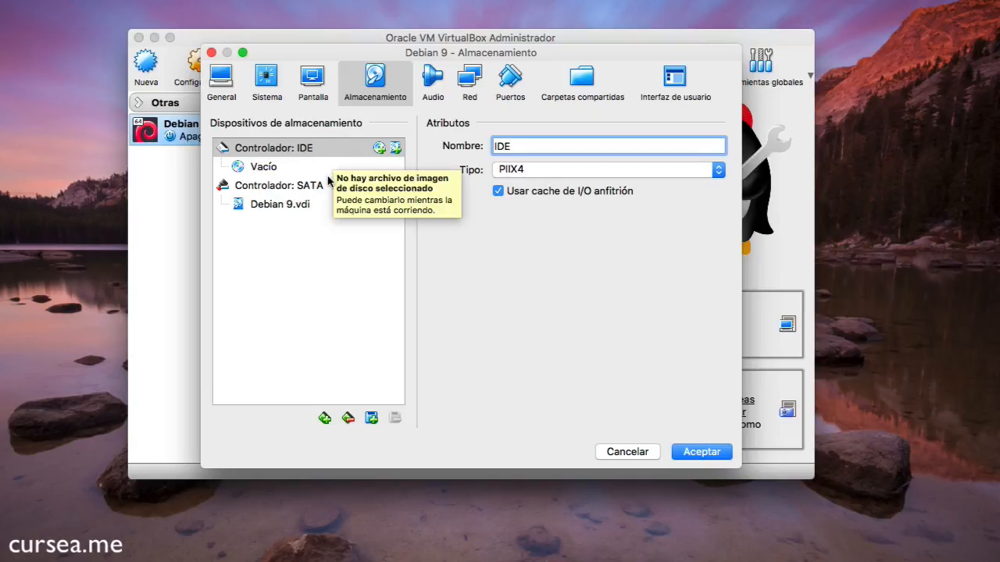
Review the IDE controller, its empty slot, the SATA controller and Debian 9.vdi's 20 GB details
left_click(282, 154)
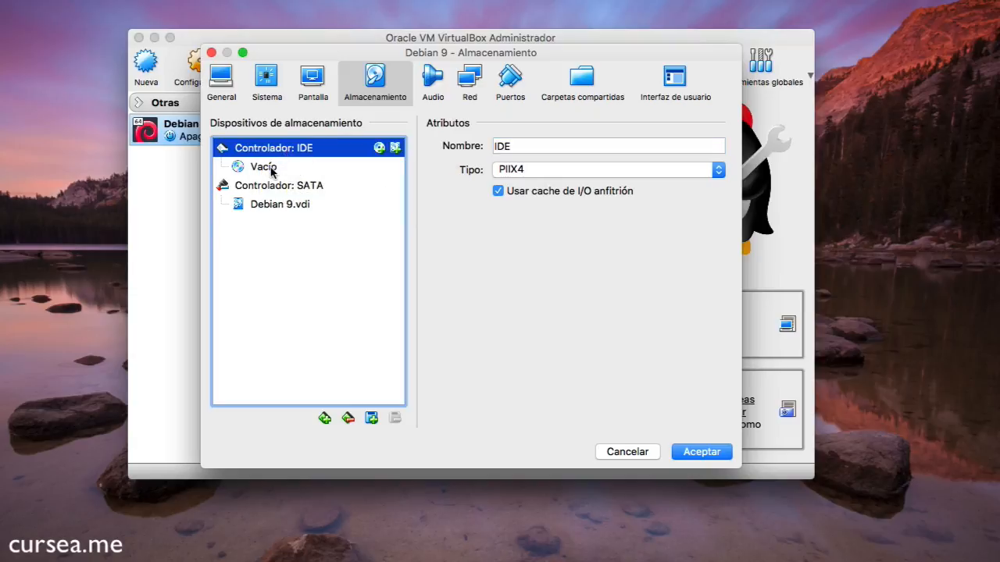
left_click(271, 172)
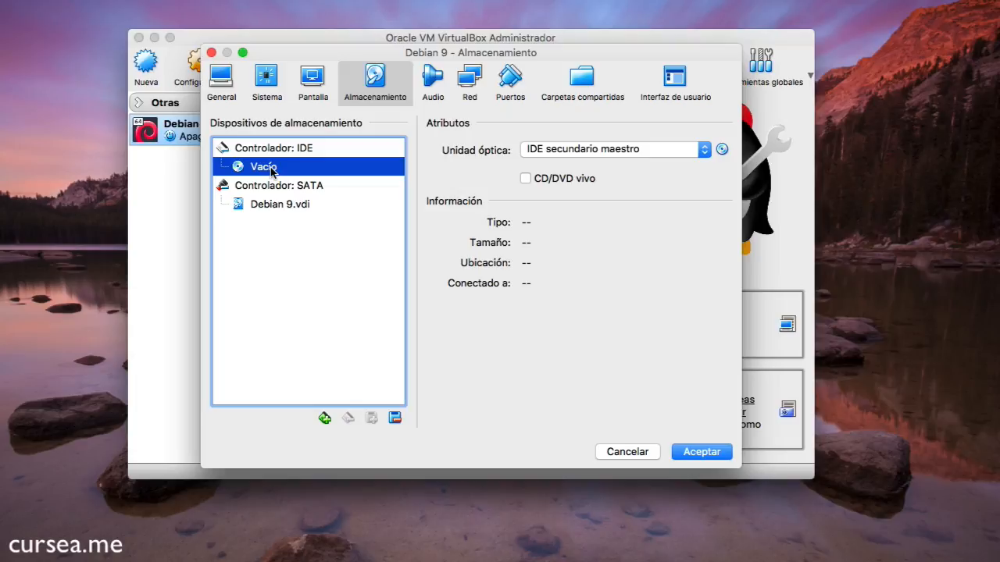
left_click(279, 190)
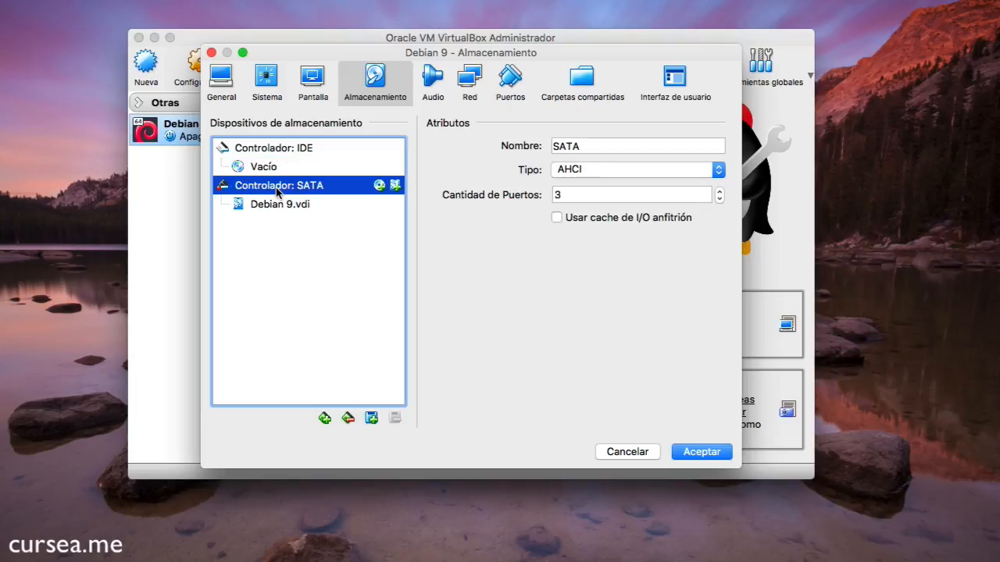
left_click(272, 210)
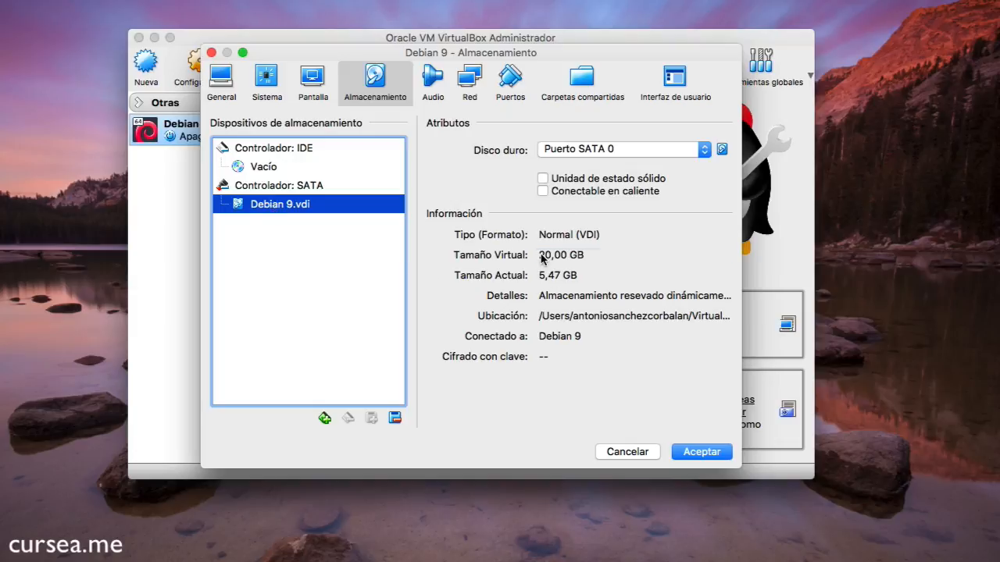
left_click(579, 260)
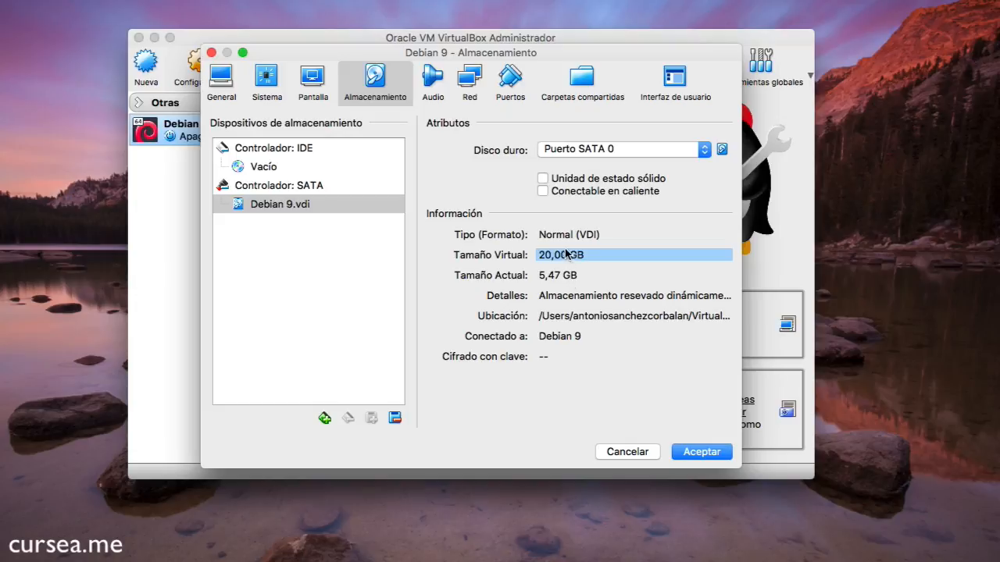
left_click(568, 278)
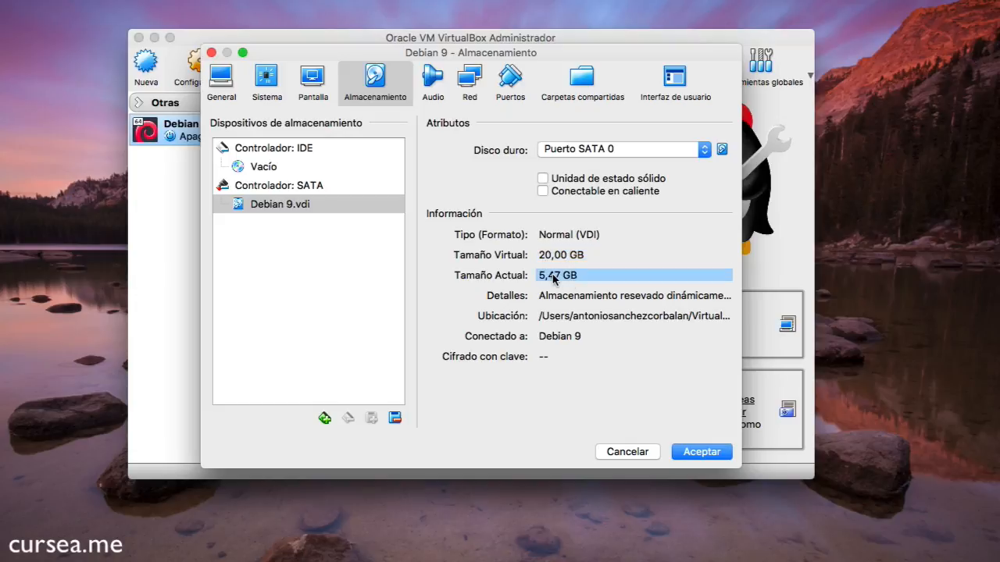
left_click(542, 325)
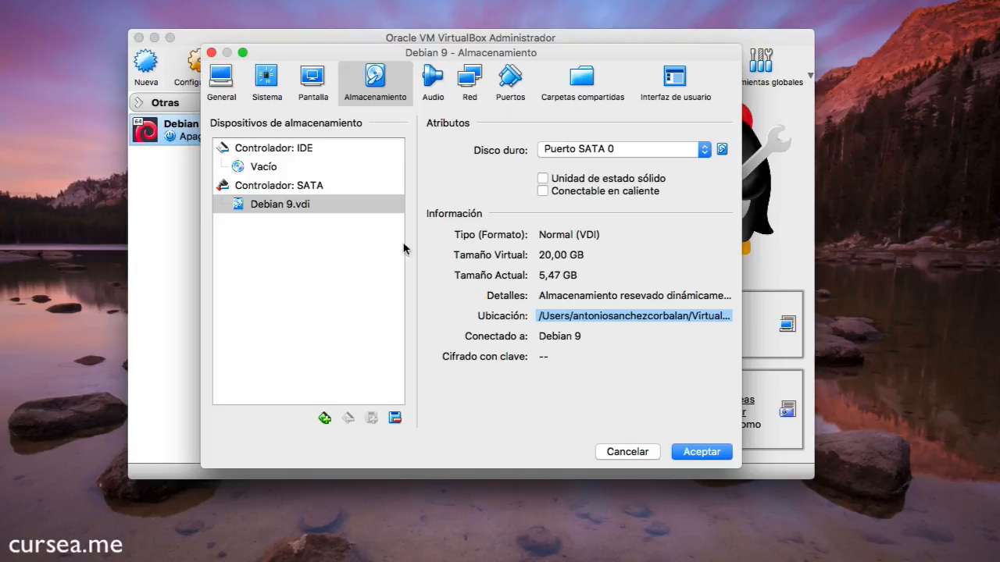
left_click(326, 188)
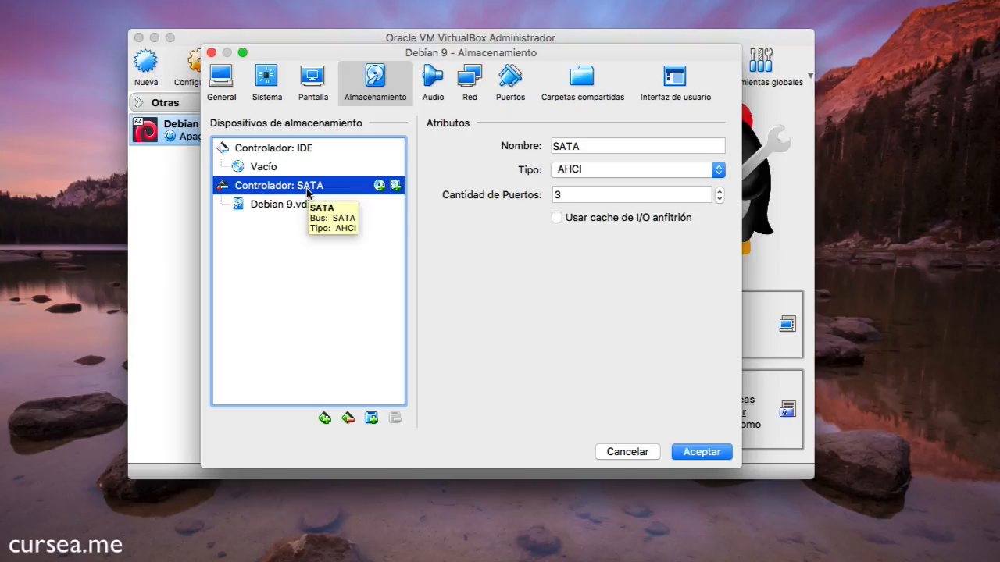
Add a hard disk to the SATA controller by creating a new disk
left_click(395, 188)
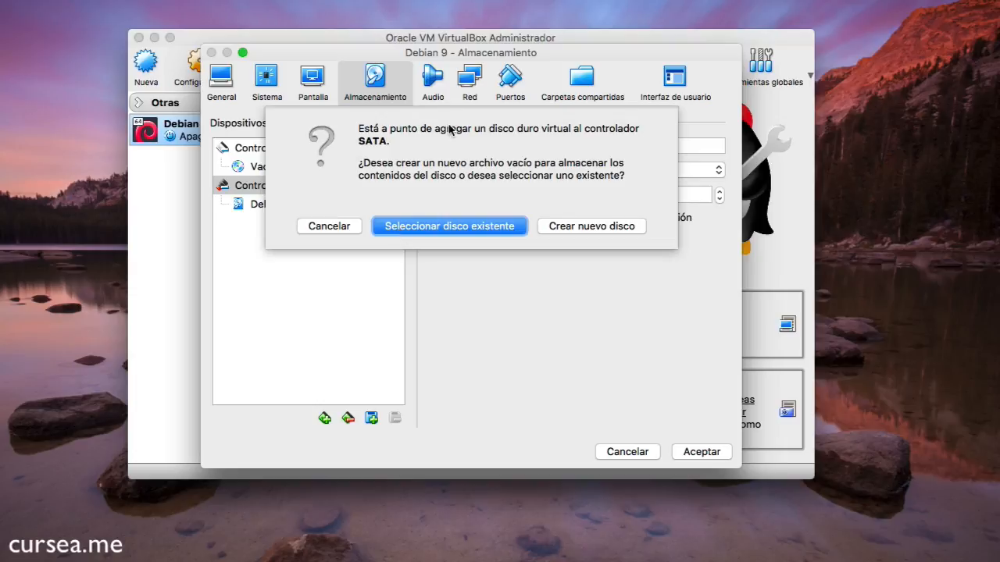
left_click(559, 228)
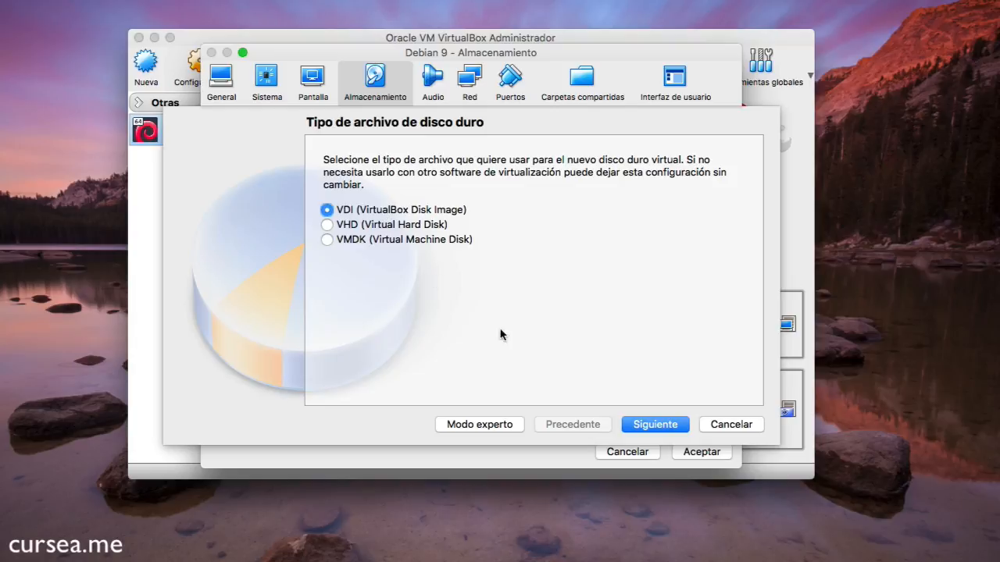
Keep VDI with dynamic allocation and reach the name and size page, selecting the default name
left_click(656, 426)
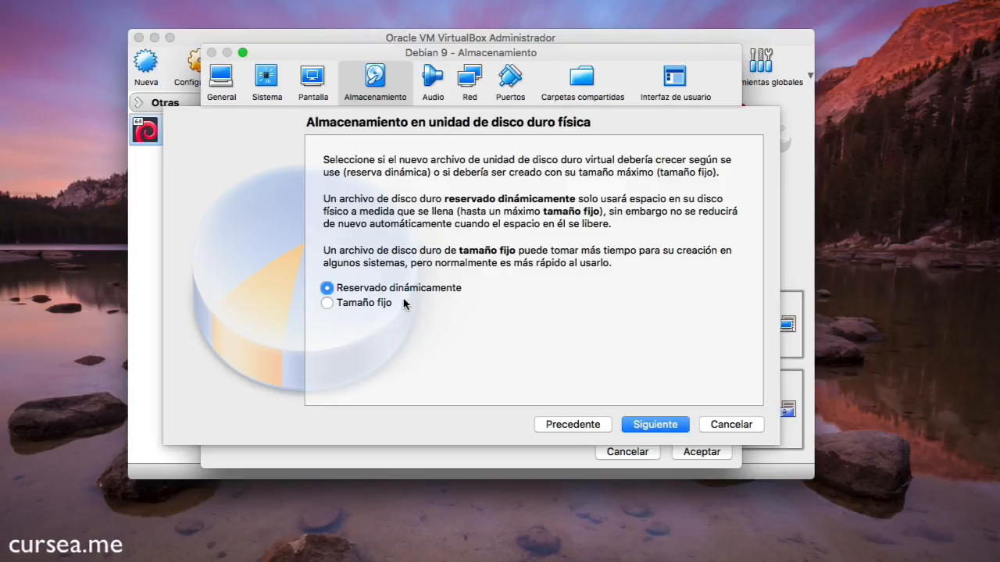
left_click(365, 304)
left_click(370, 289)
left_click(379, 305)
left_click(379, 289)
left_click(643, 425)
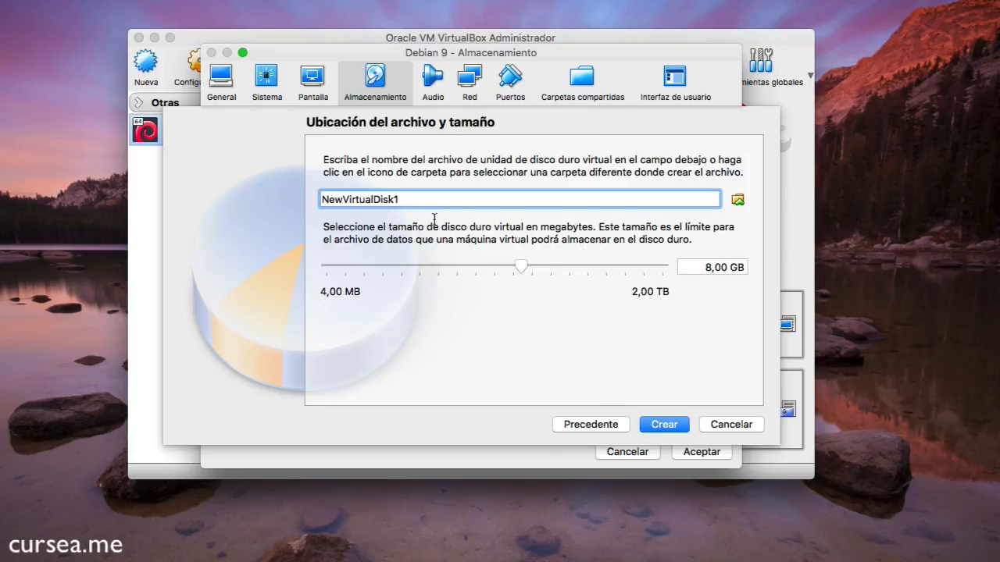
left_click_drag(401, 200, 309, 203)
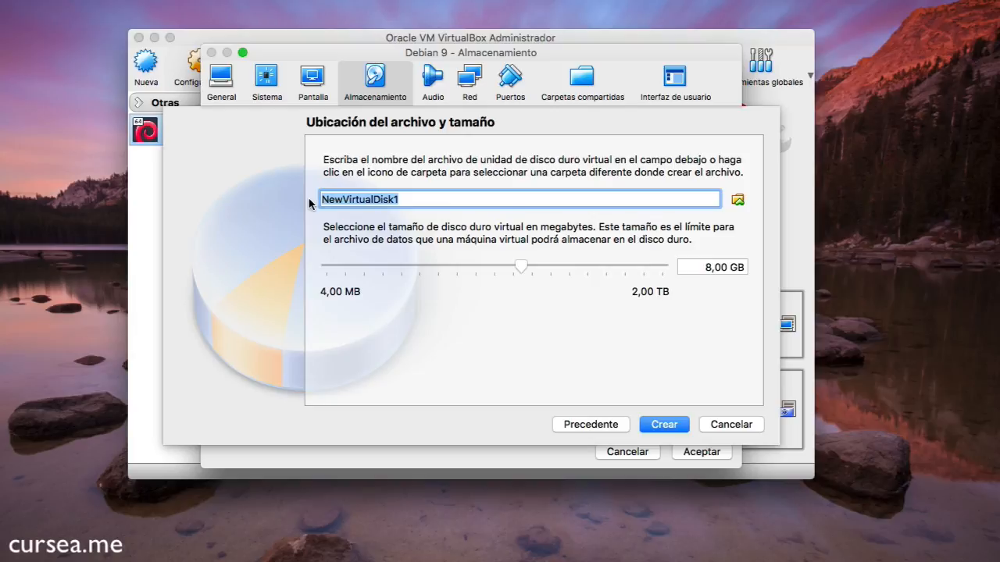
Name the disk disco-de-prueba01, set its size to 2,00 GB and create it
left_click(763, 177)
type("disc")
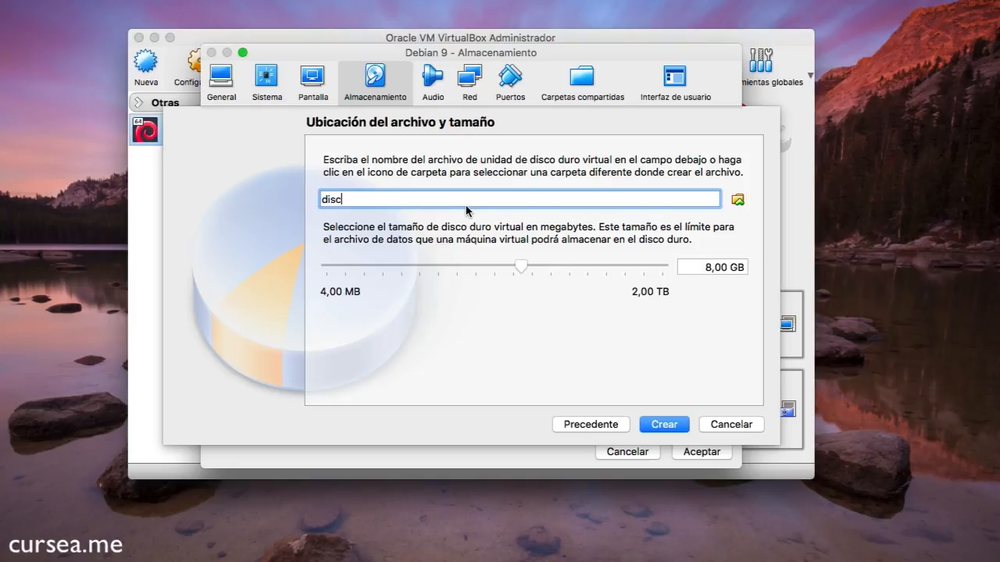
type("o-de-prueba01")
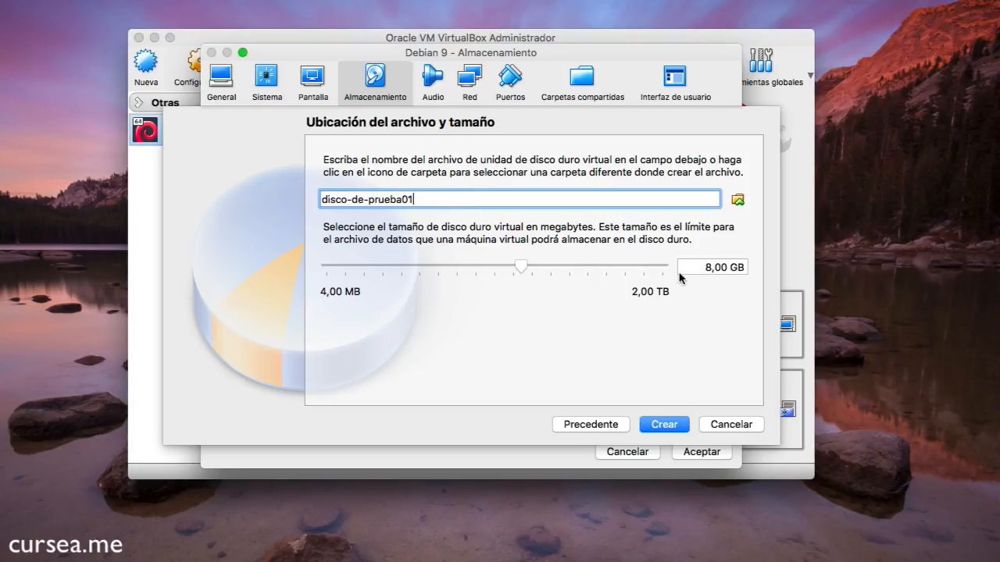
left_click(708, 267)
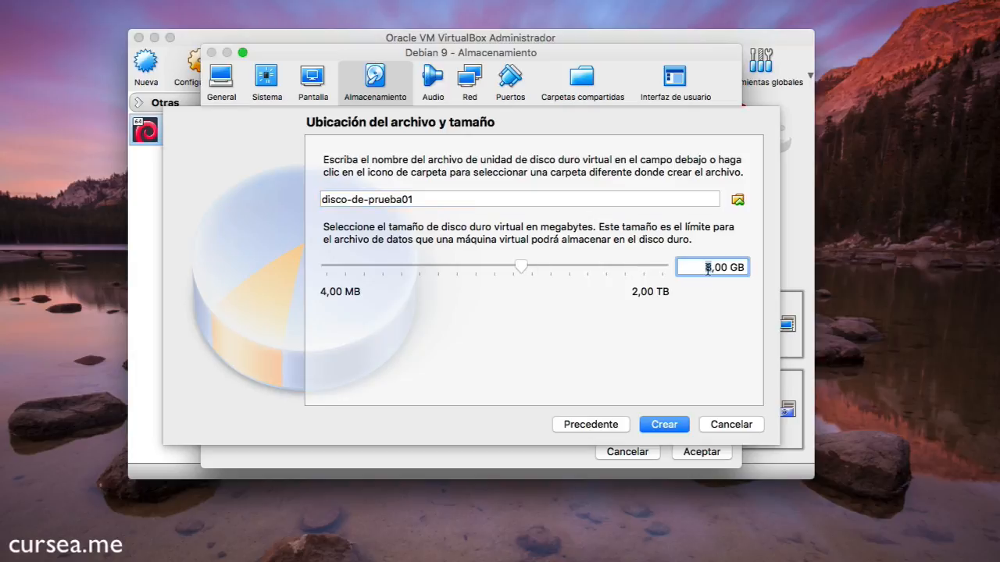
key("BackSpace")
type("2")
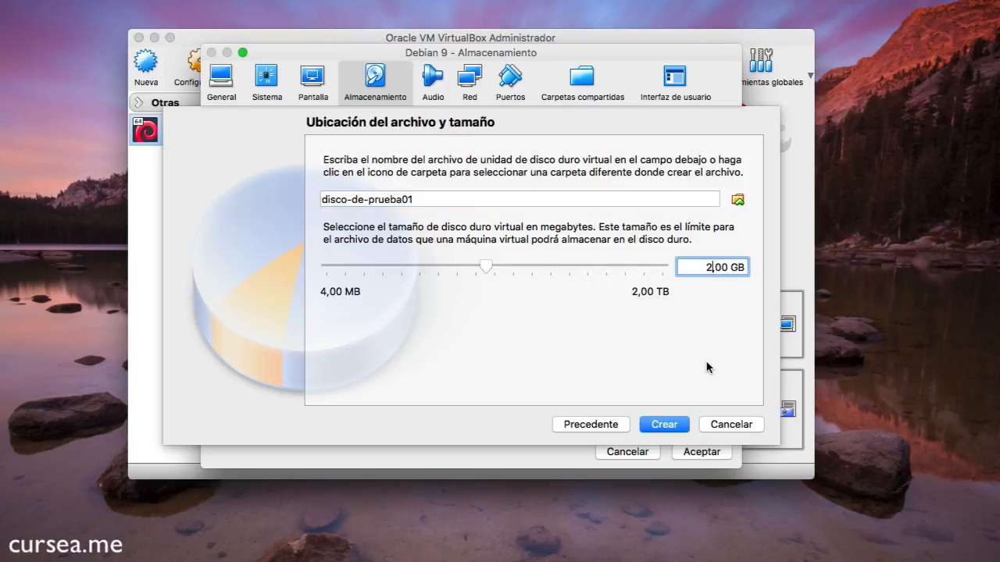
left_click(665, 428)
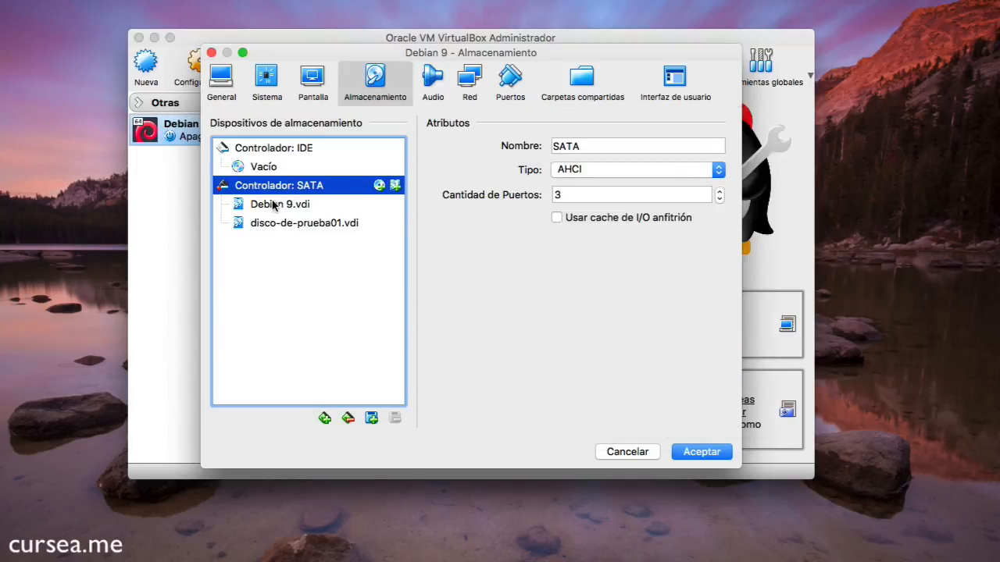
Check Debian 9.vdi and disco-de-prueba01.vdi details, then start adding another SATA hard disk
left_click(275, 209)
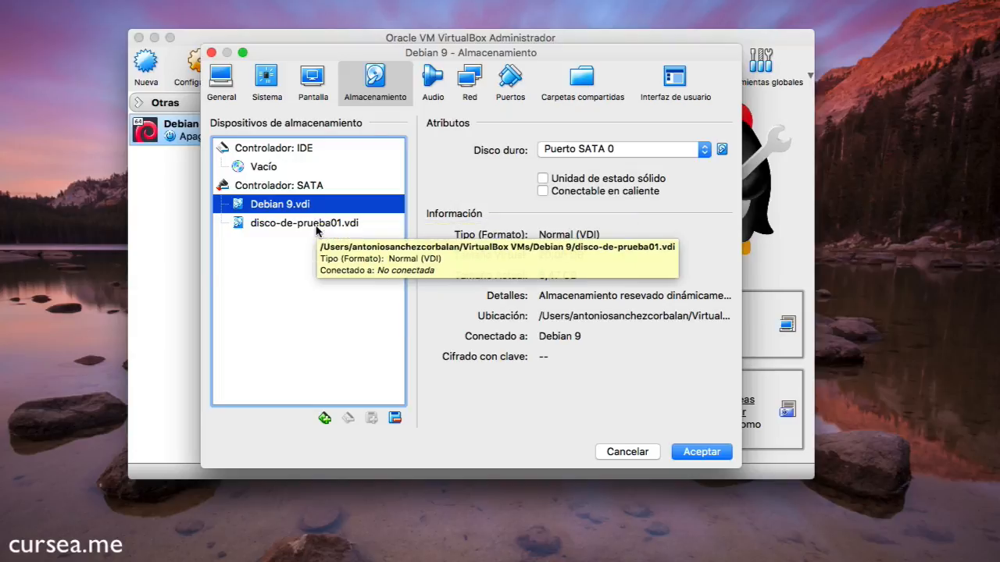
left_click(317, 226)
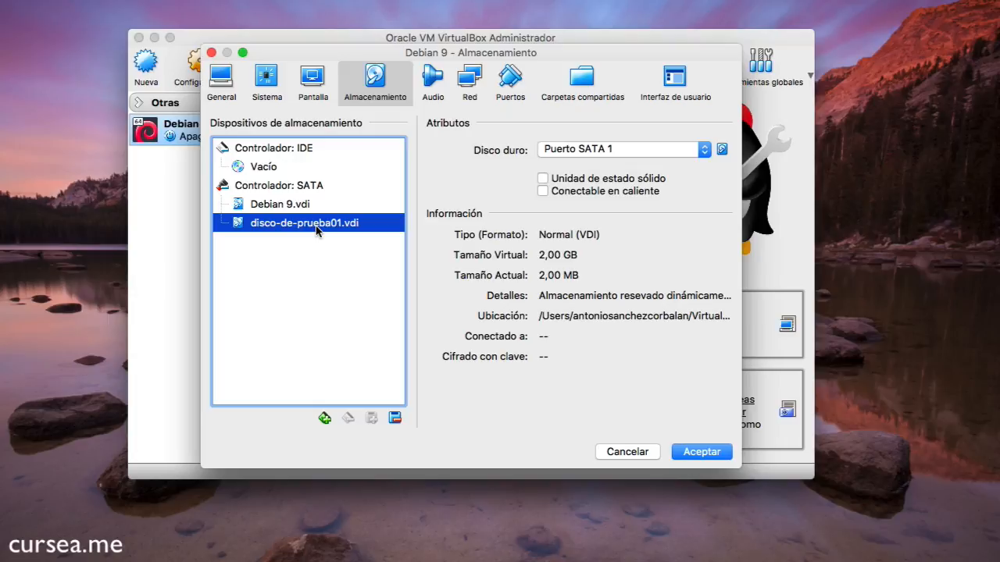
left_click(330, 189)
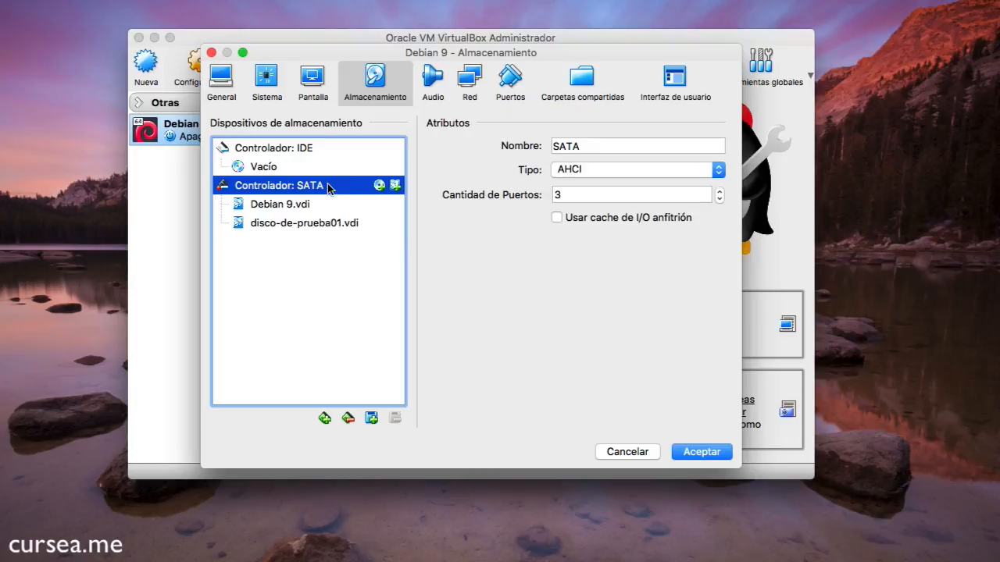
left_click(396, 186)
Create a 3 GB dynamically allocated VDI disk named disco-de-prueba02
left_click(577, 226)
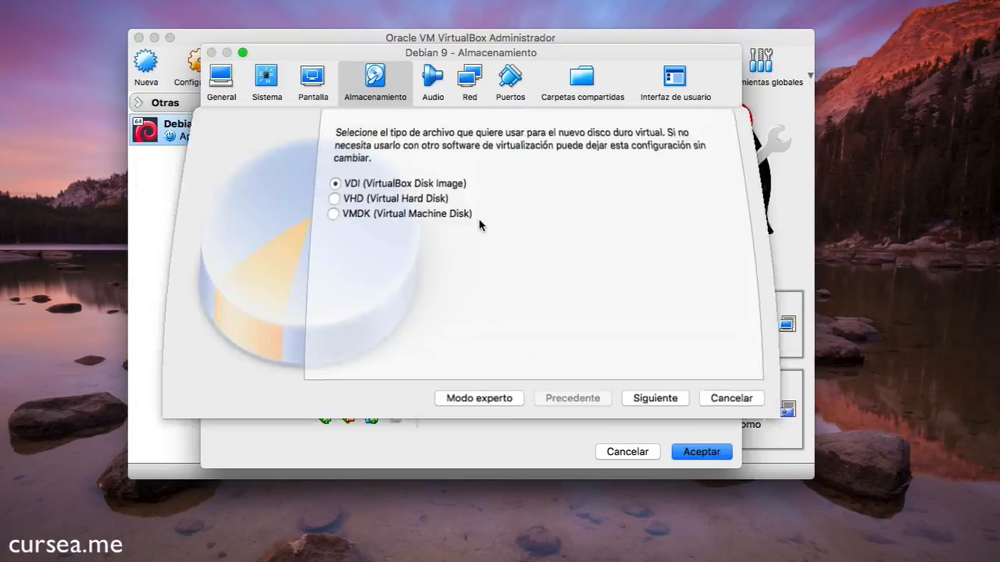
left_click(661, 428)
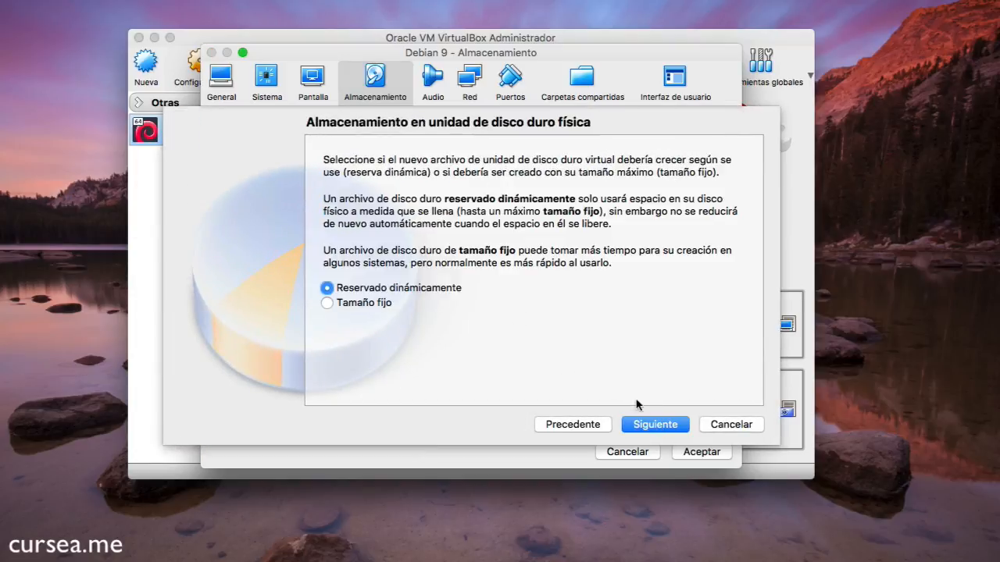
left_click(655, 422)
double_click(400, 199)
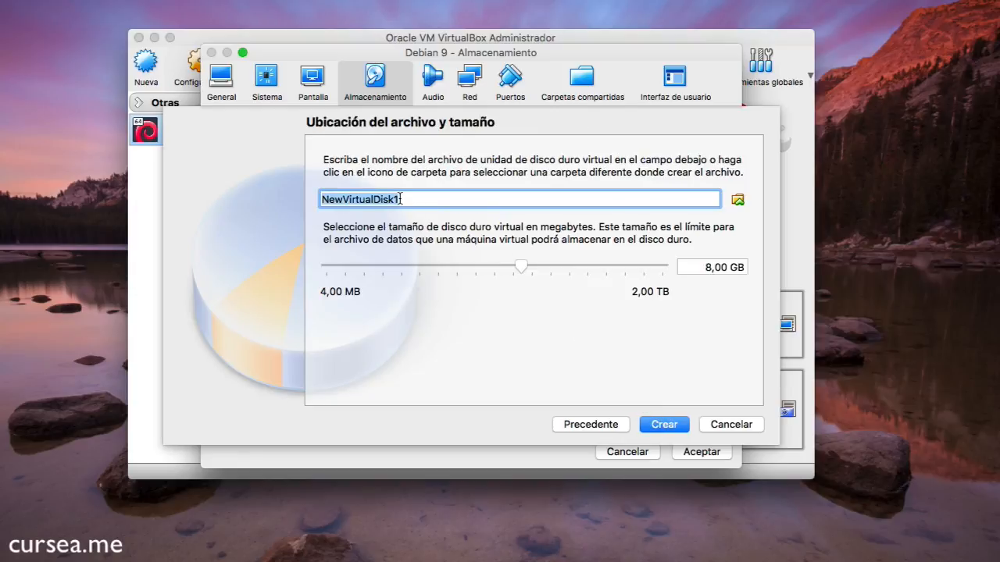
type("disc")
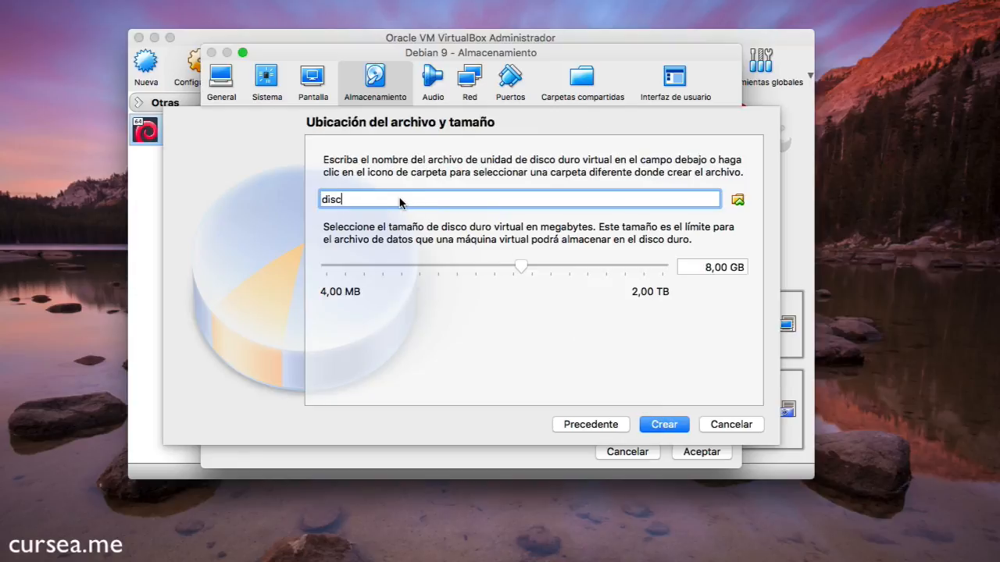
type("o-de-prueba02")
left_click(706, 269)
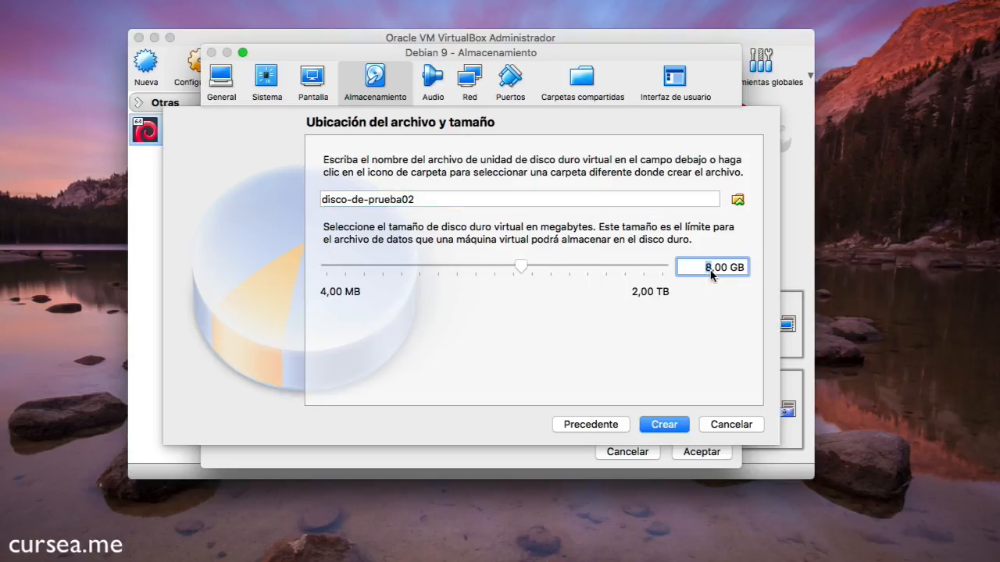
key("BackSpace")
type("3")
left_click_drag(415, 200, 314, 199)
left_click(660, 424)
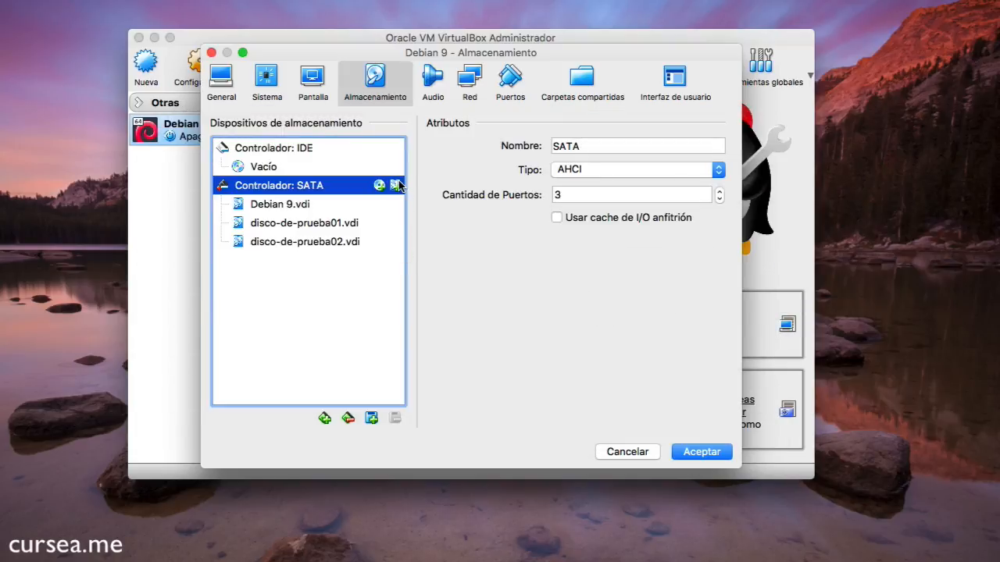
Create a 2 GB dynamically allocated VDI named disco-de-prueba03 on the SATA controller
left_click(394, 187)
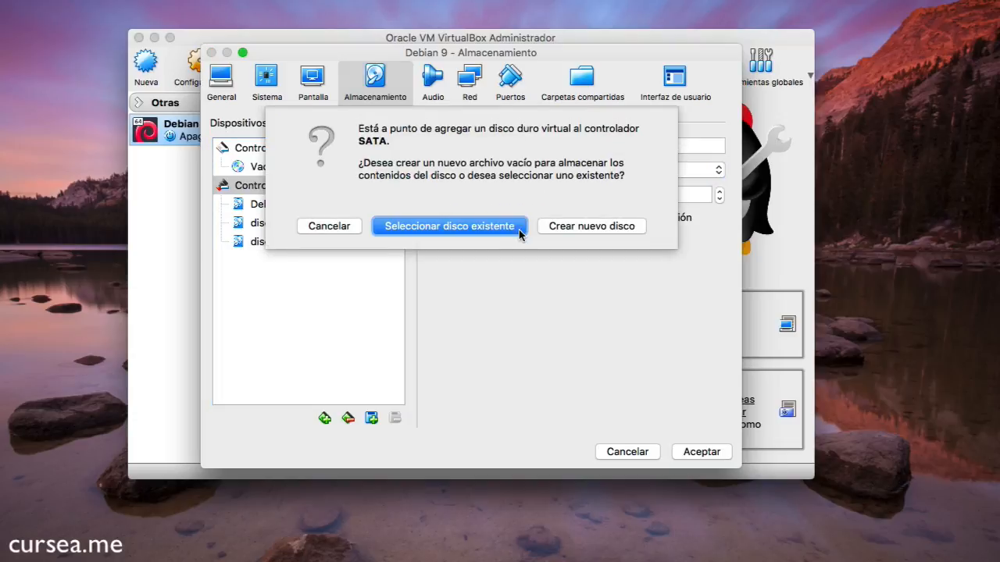
left_click(580, 231)
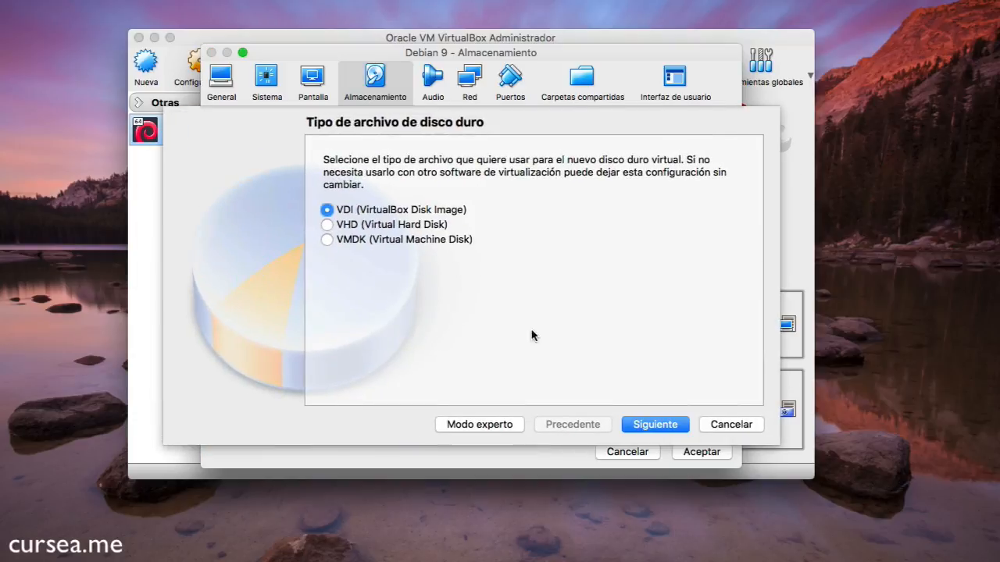
left_click(654, 424)
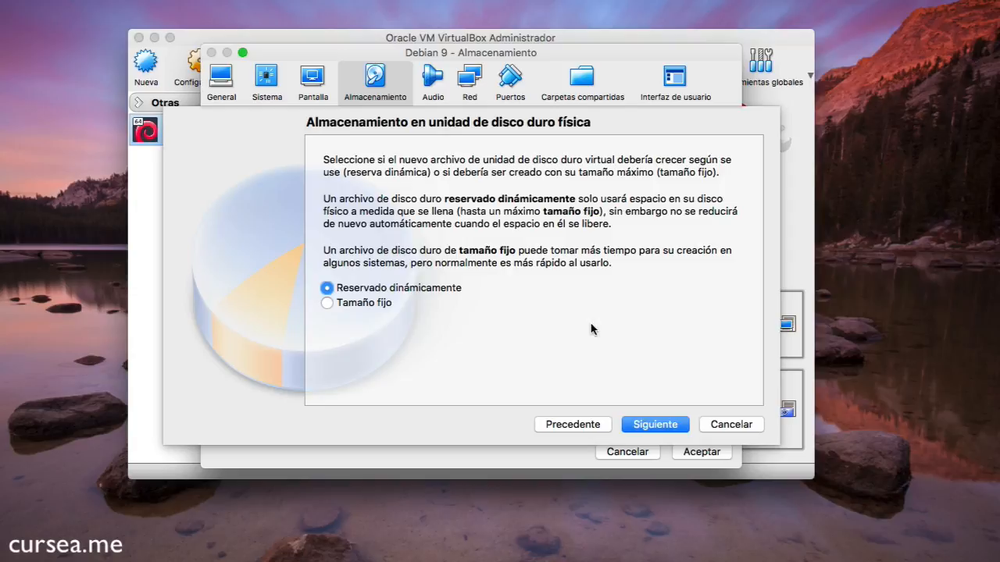
left_click(650, 426)
left_click_drag(422, 199, 290, 200)
type("disco-de-prueba0")
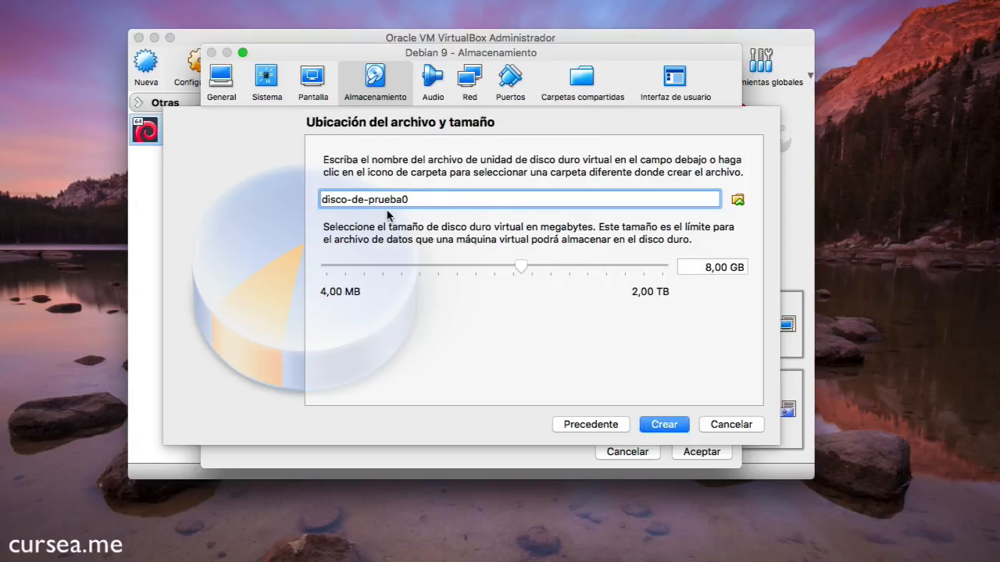
type("3")
left_click(710, 270)
key("BackSpace")
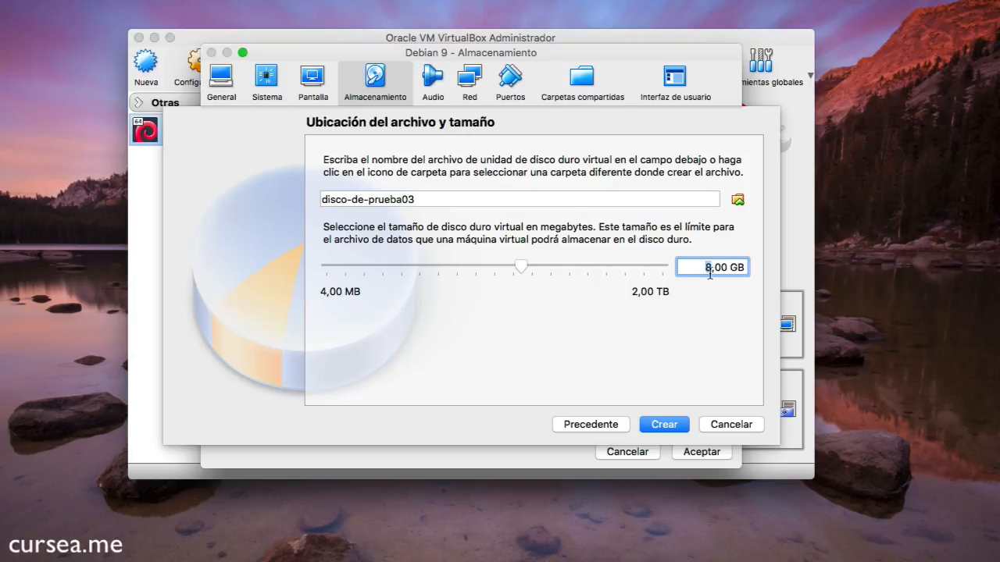
type("2")
left_click(684, 424)
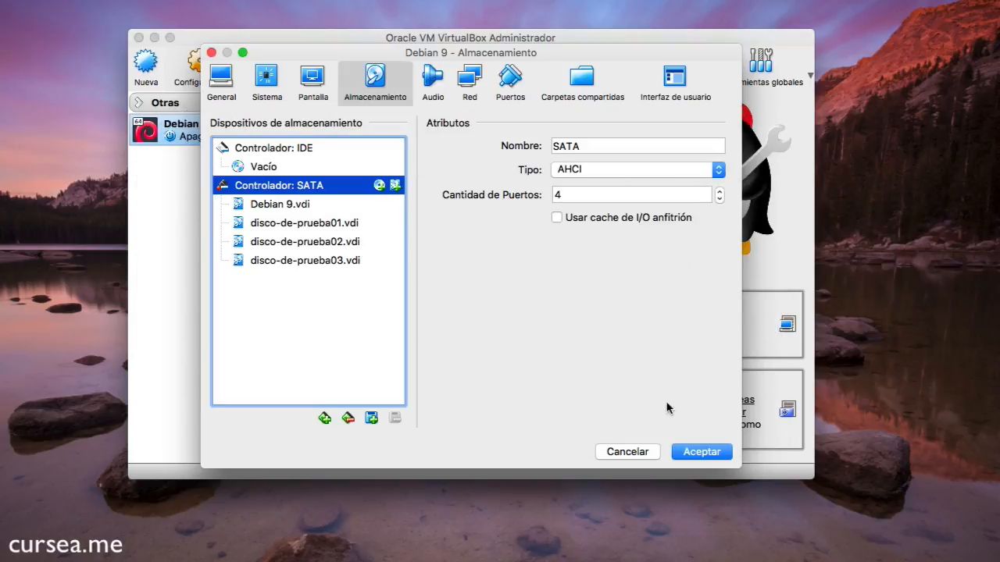
Check the SATA ports of disco-de-prueba01, 02 and 03, then save the storage settings
left_click(311, 225)
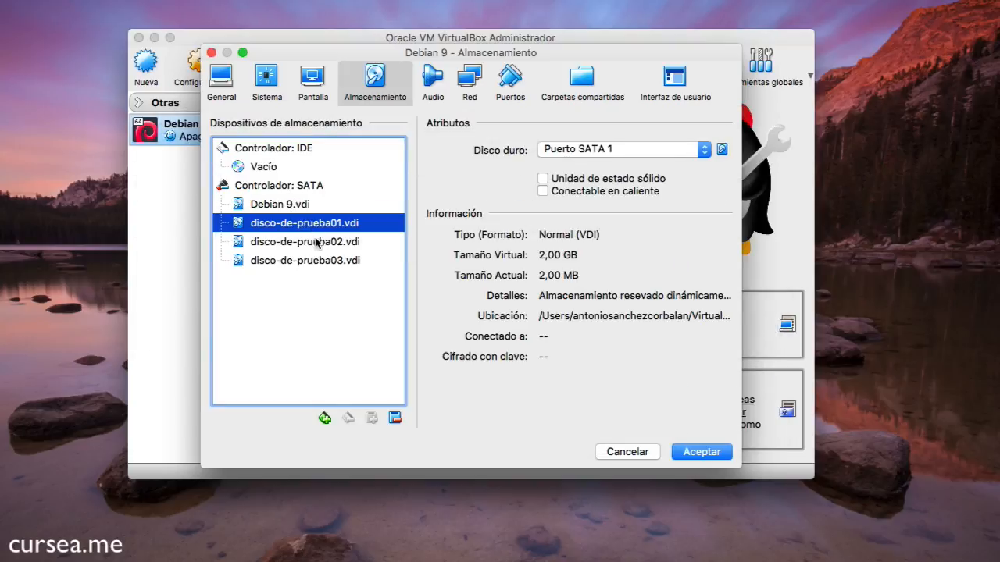
left_click(325, 261)
left_click(325, 242)
left_click(344, 224)
left_click(346, 243)
left_click(346, 262)
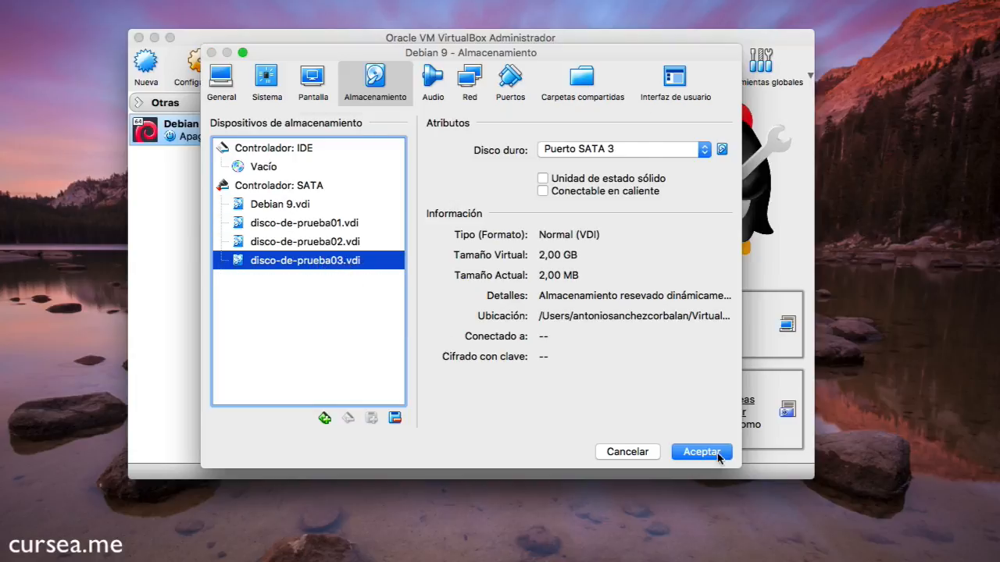
left_click(717, 456)
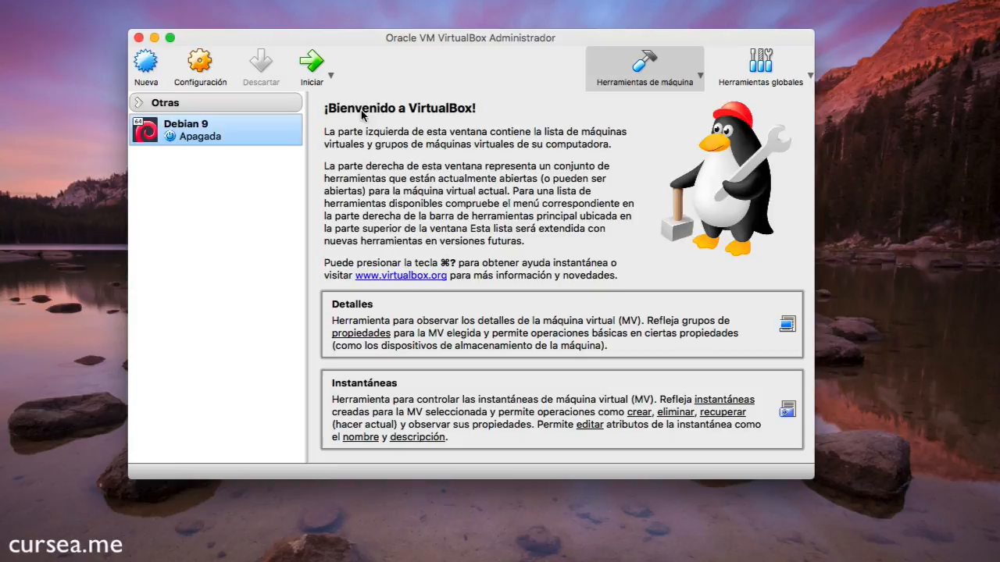
Start the Debian 9 VM, boot the default GRUB entry and log in with the user account
left_click(312, 69)
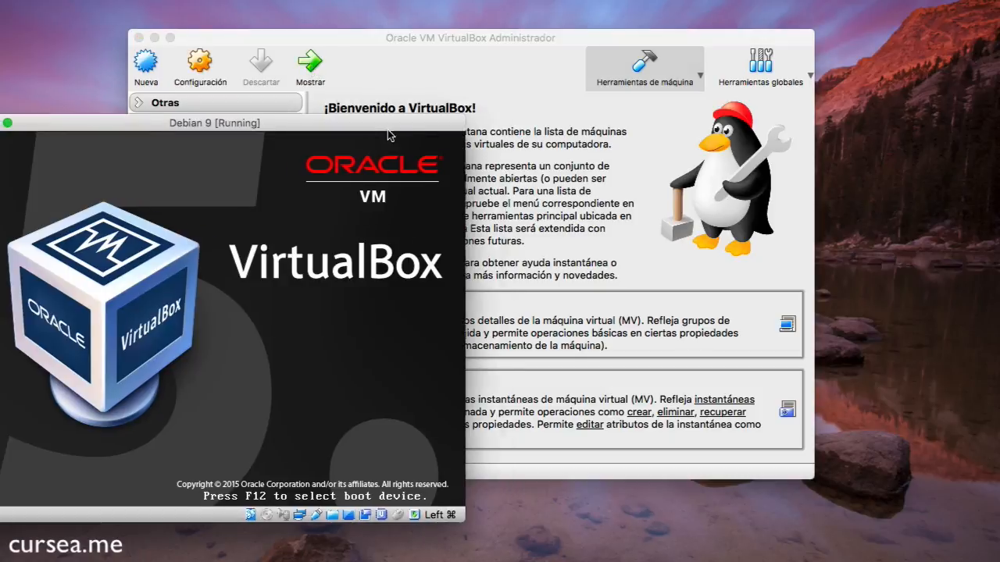
left_click_drag(387, 129, 634, 65)
key("Return")
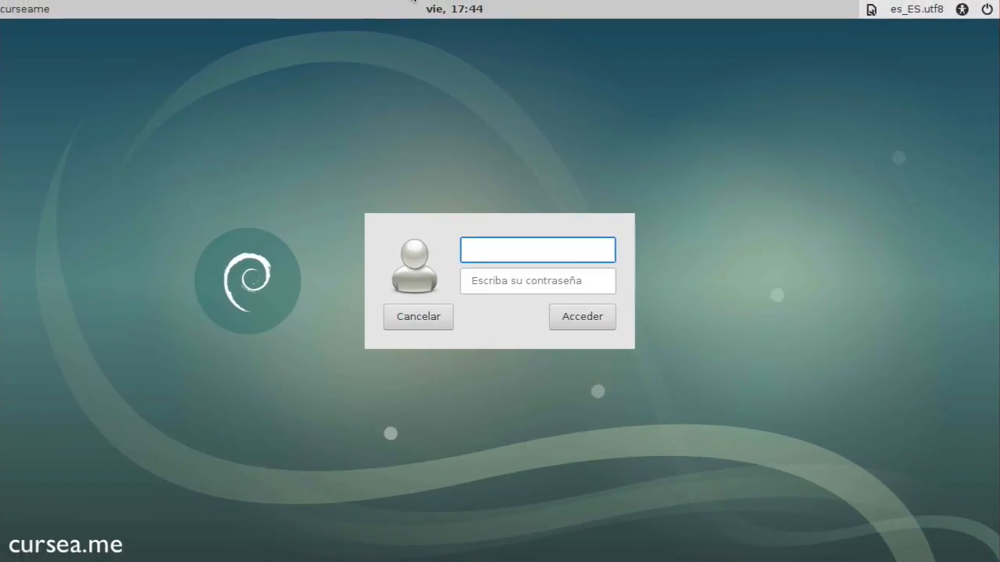
key("Return")
key("Return")
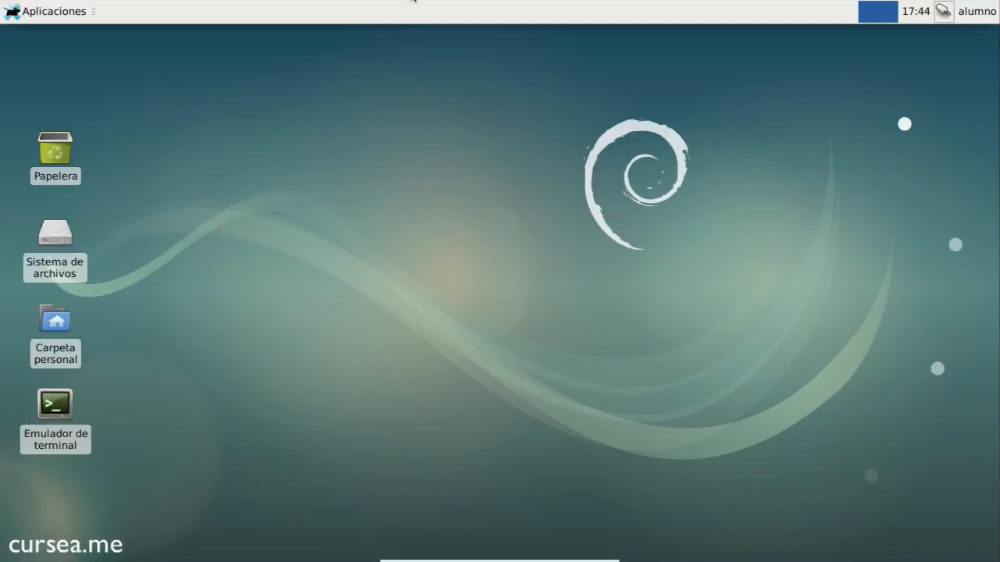
Browse the root file system's folder tree in Thunar, then close the window
double_click(63, 234)
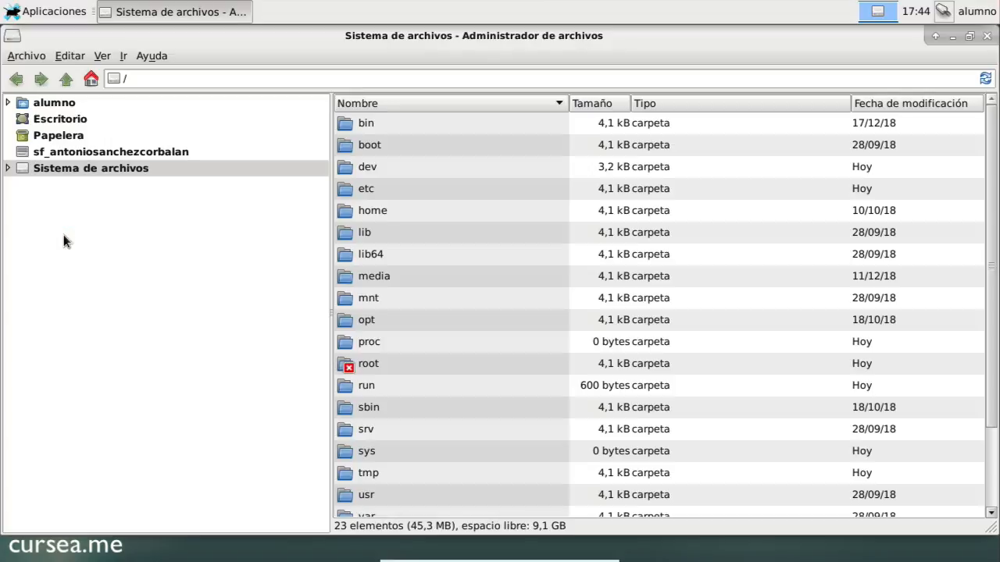
left_click(7, 168)
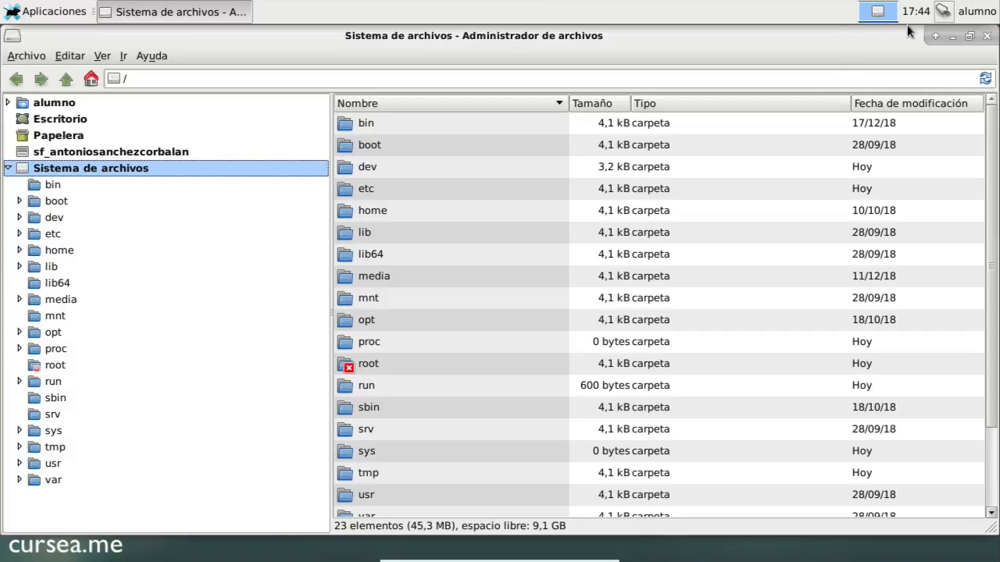
left_click(987, 36)
In a terminal, become root with su root and run fdisk -l to list all disks
double_click(56, 399)
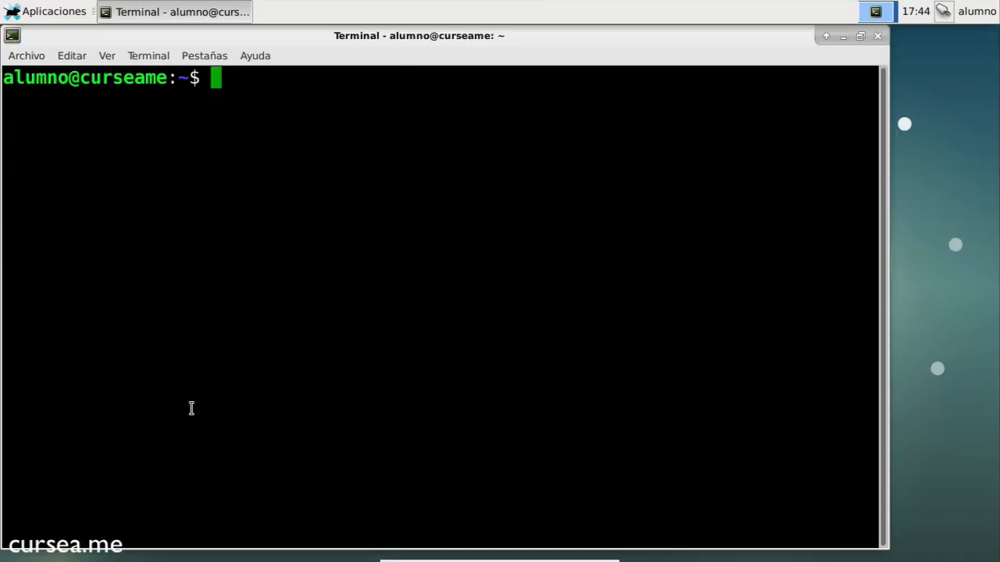
left_click_drag(598, 42, 648, 42)
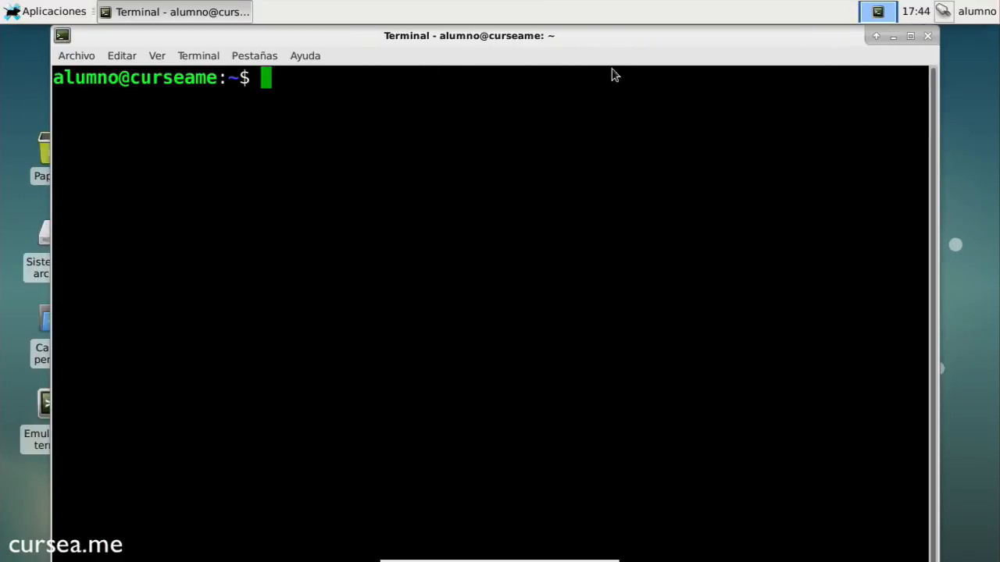
type("su oscar")
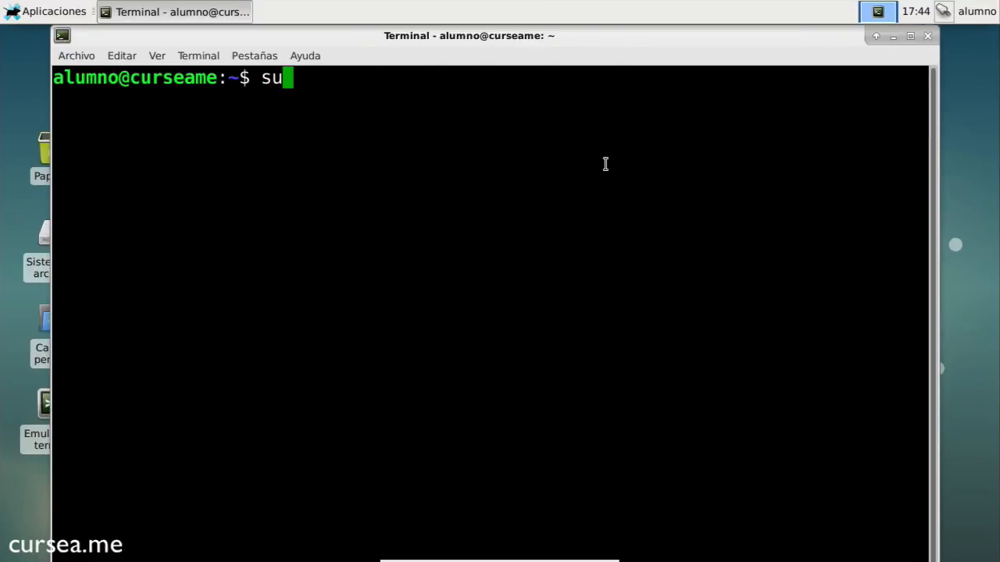
key("BackSpace")
key("BackSpace")
key("BackSpace")
key("BackSpace")
key("BackSpace")
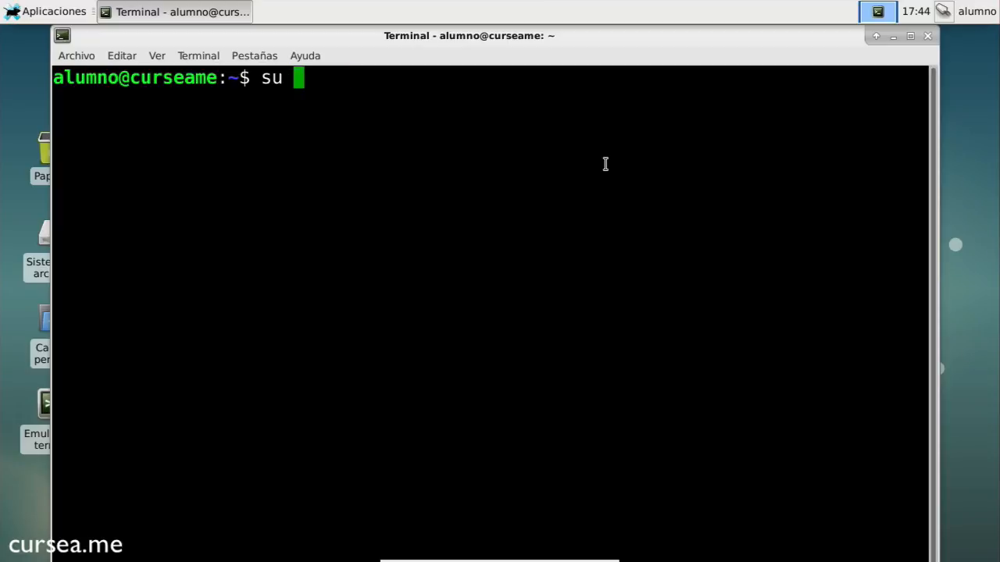
type("root")
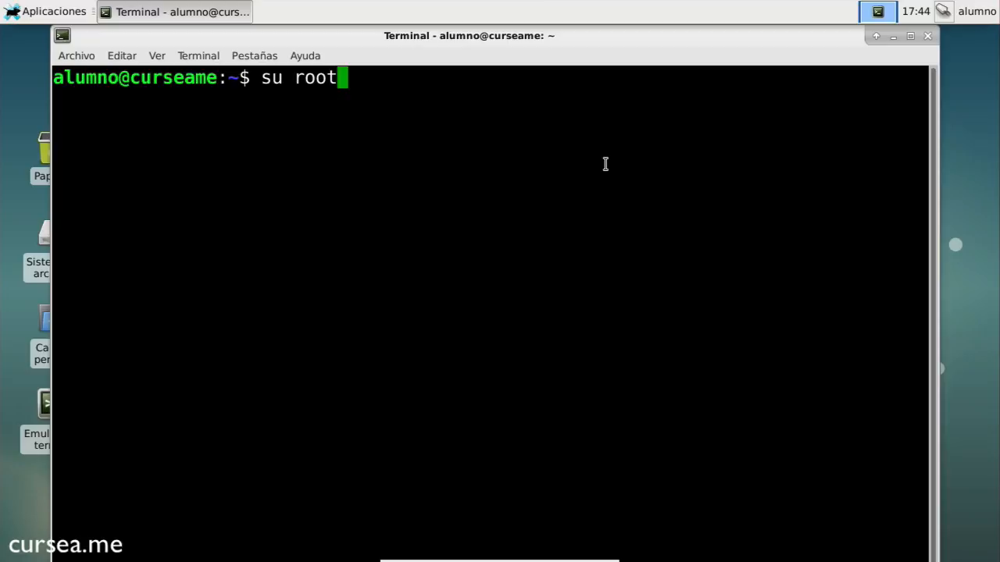
key("Return")
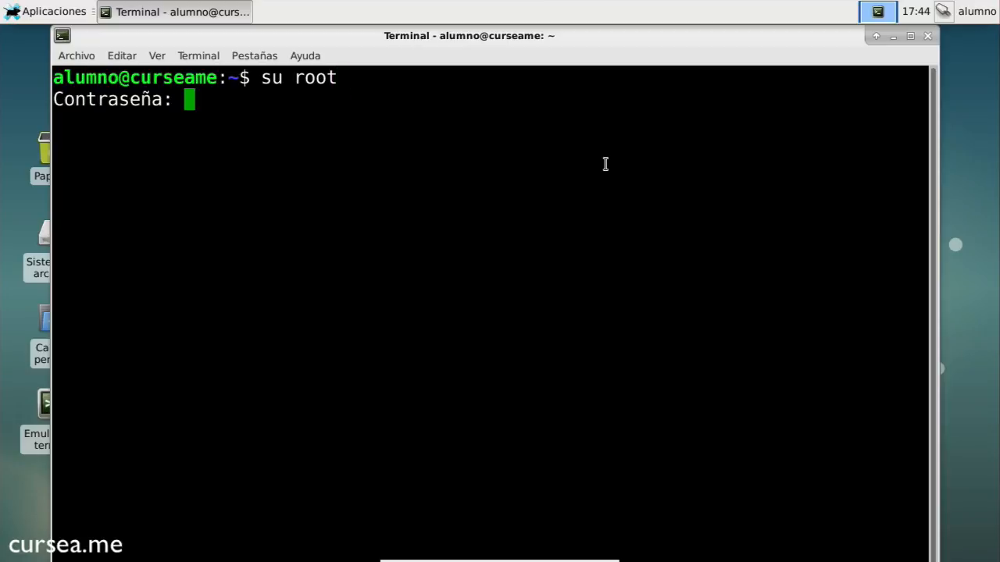
key("Return")
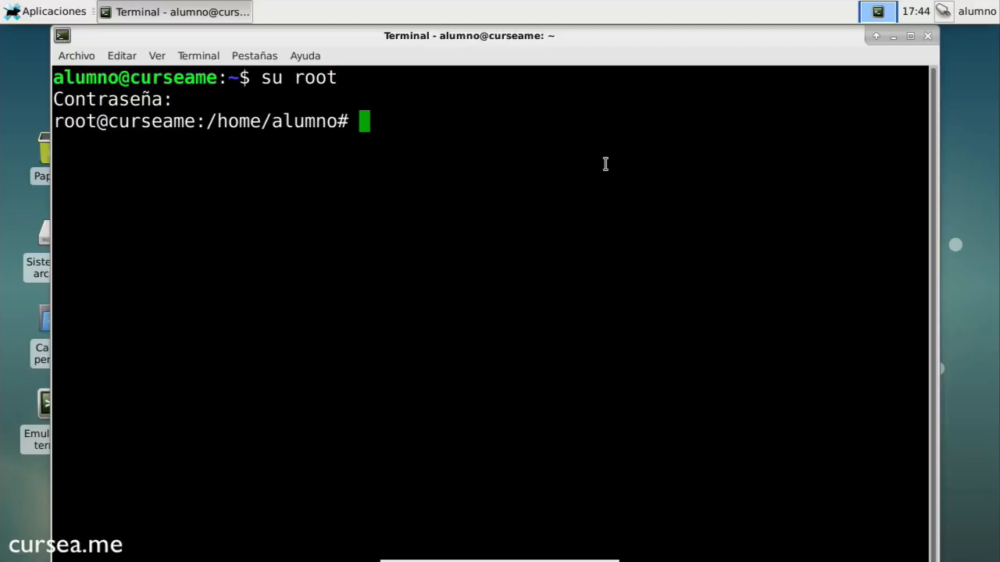
type("fdisk -l")
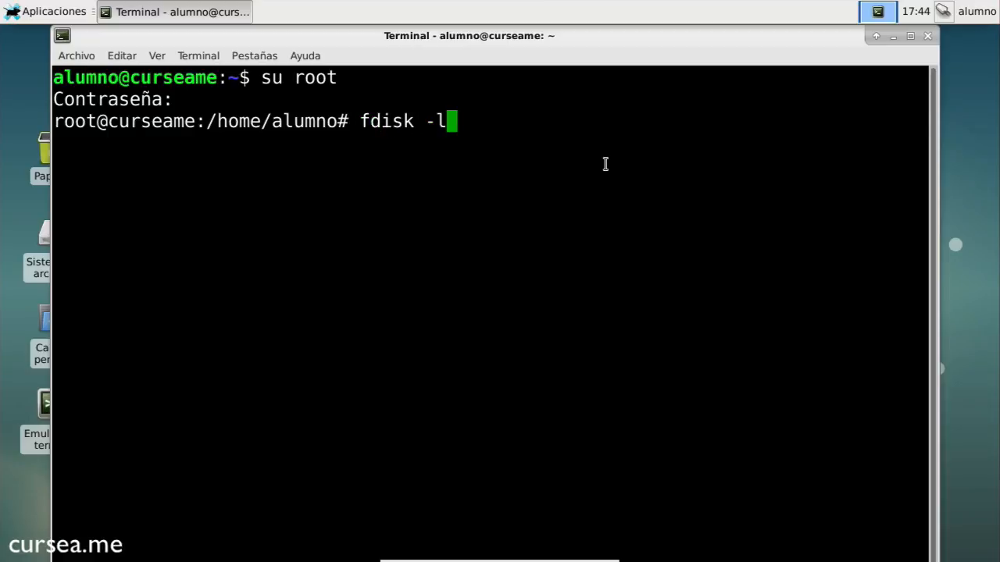
key("Return")
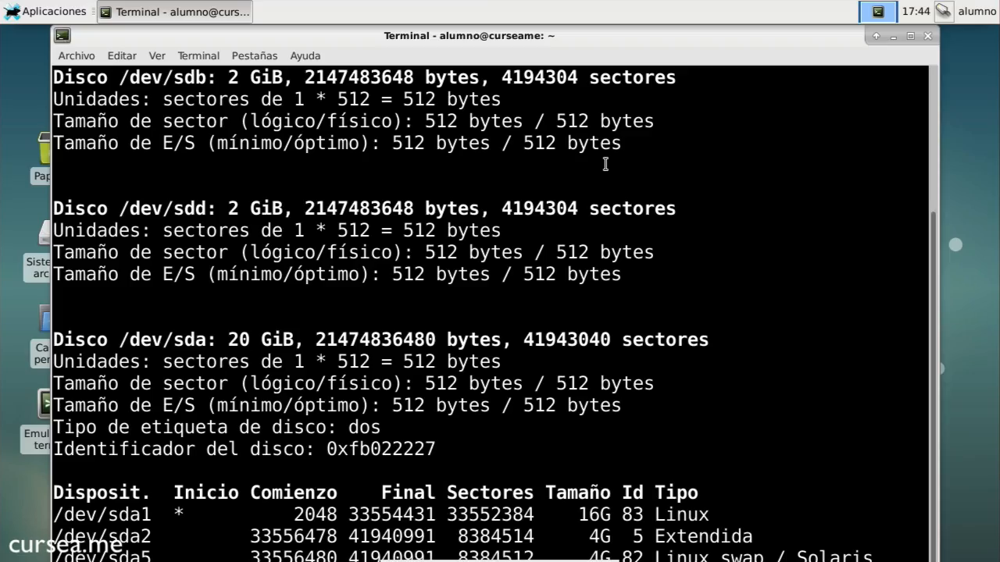
double_click(821, 36)
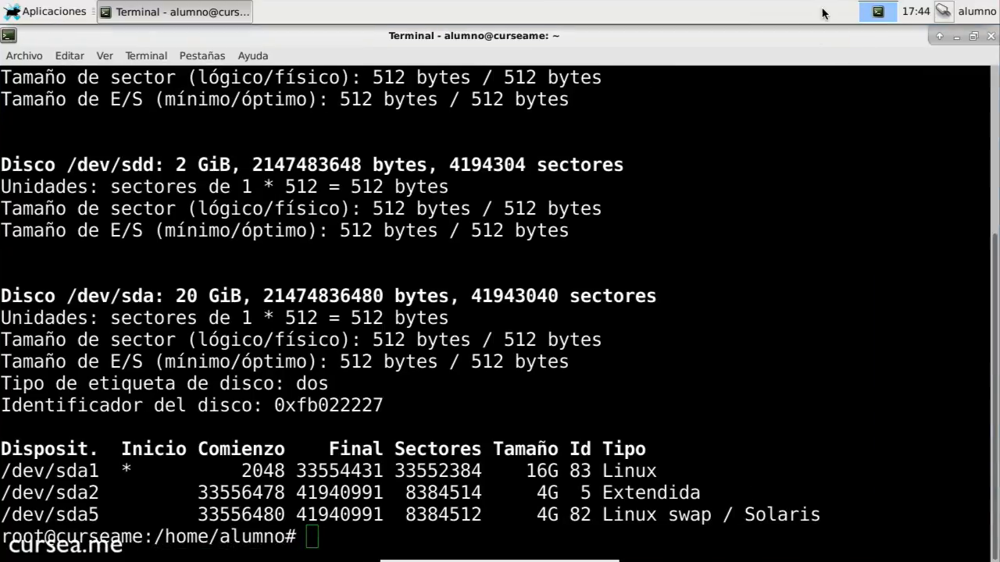
left_click_drag(821, 9, 798, 27)
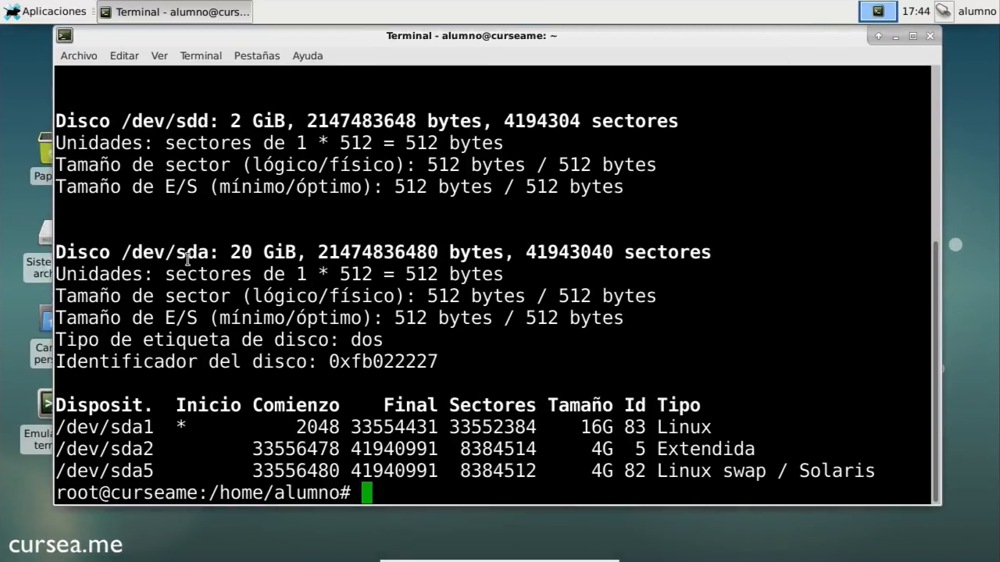
left_click_drag(178, 256, 207, 255)
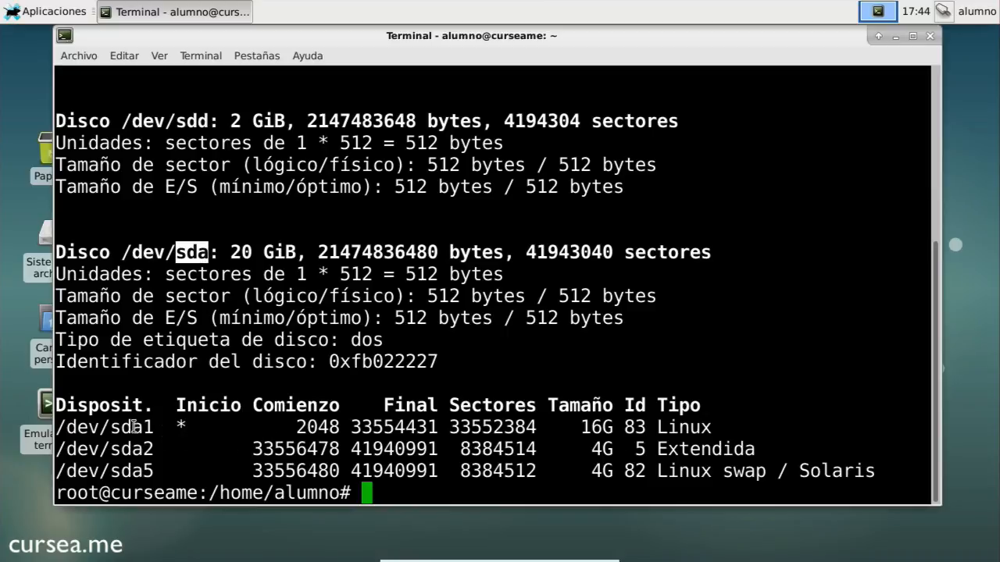
left_click_drag(134, 425, 876, 471)
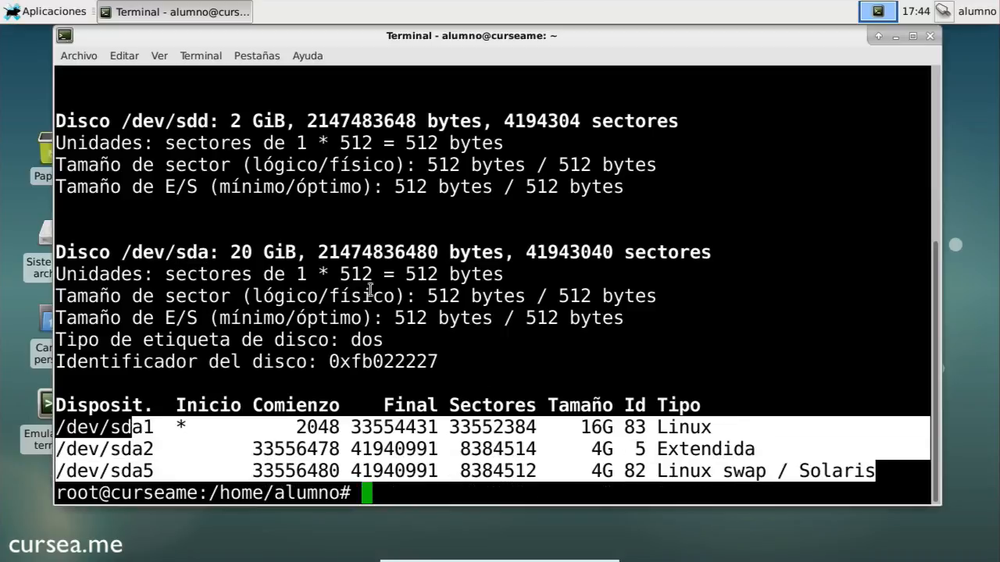
left_click(205, 254)
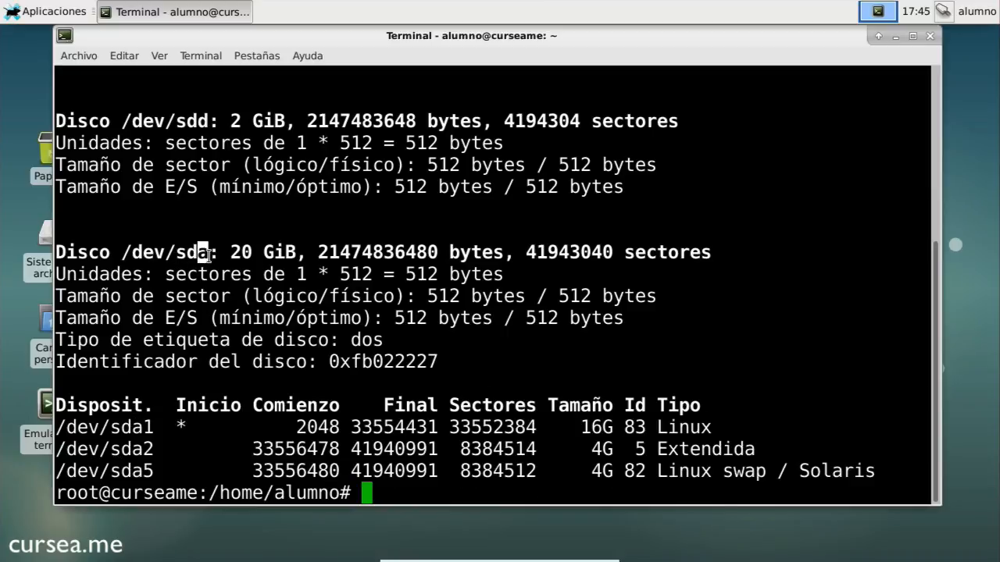
scroll(211, 258, "up", 2)
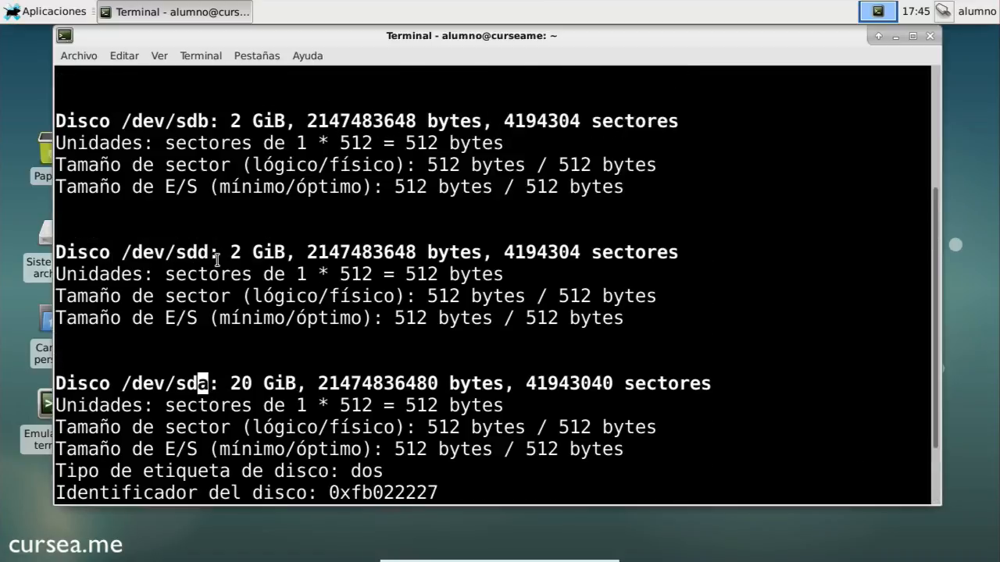
scroll(216, 260, "up", 1)
left_click_drag(196, 164, 204, 165)
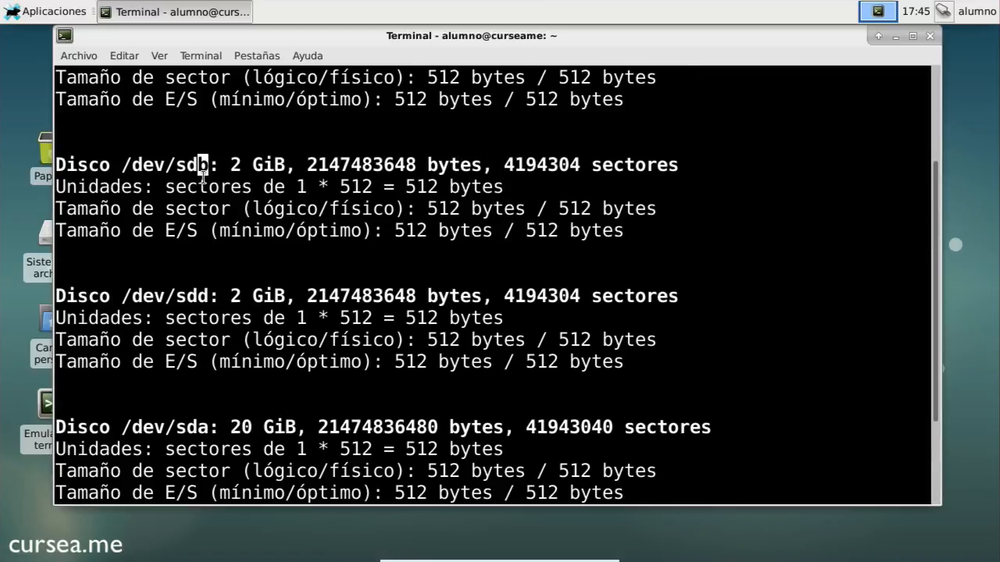
scroll(203, 177, "up", 1)
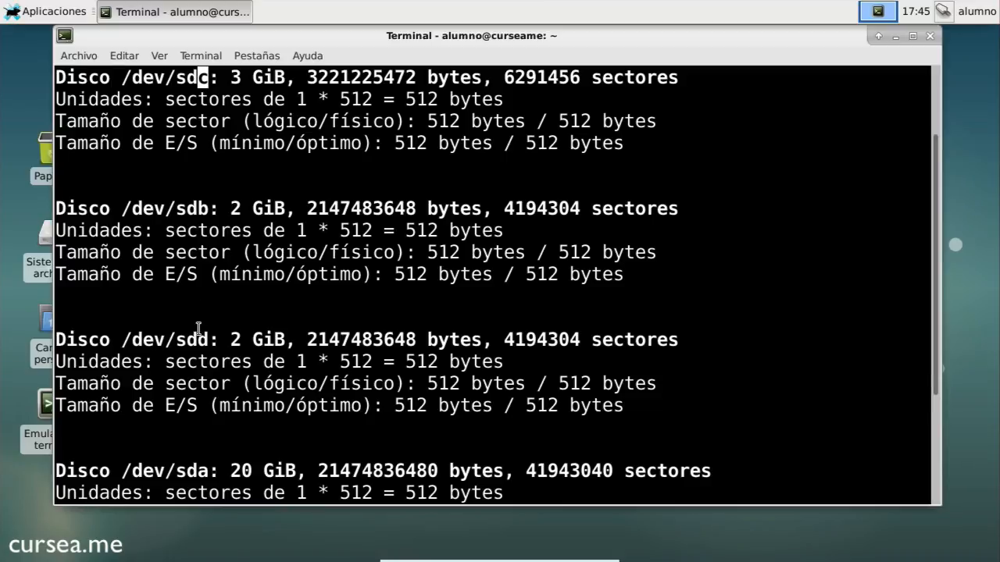
left_click_drag(196, 339, 208, 340)
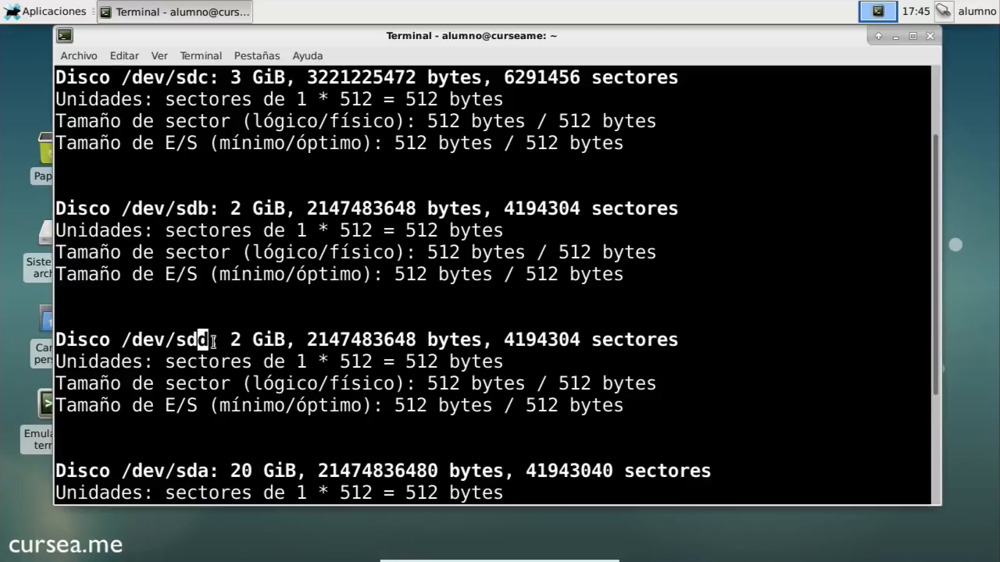
left_click_drag(633, 404, 30, 78)
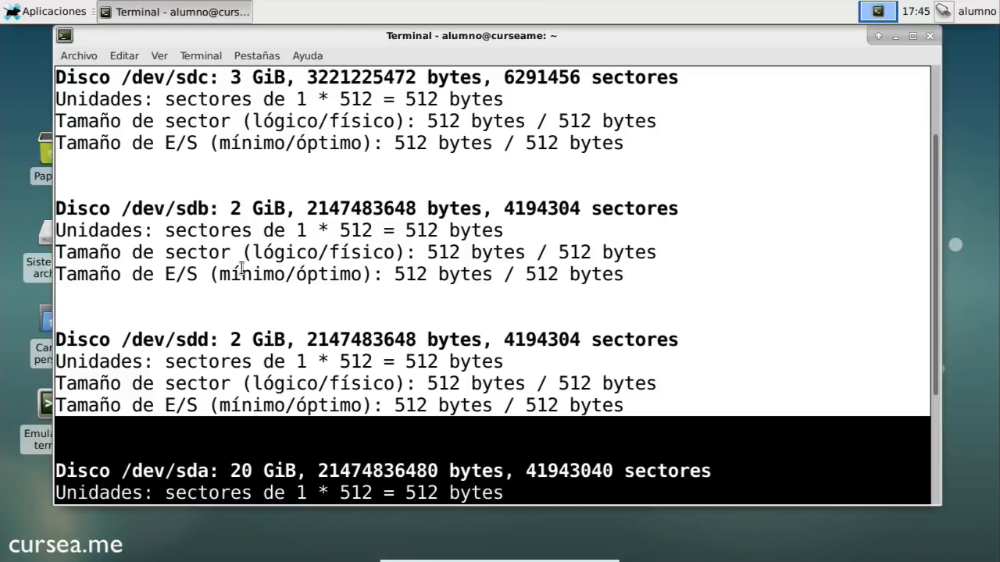
left_click(414, 428)
scroll(414, 427, "down", 4)
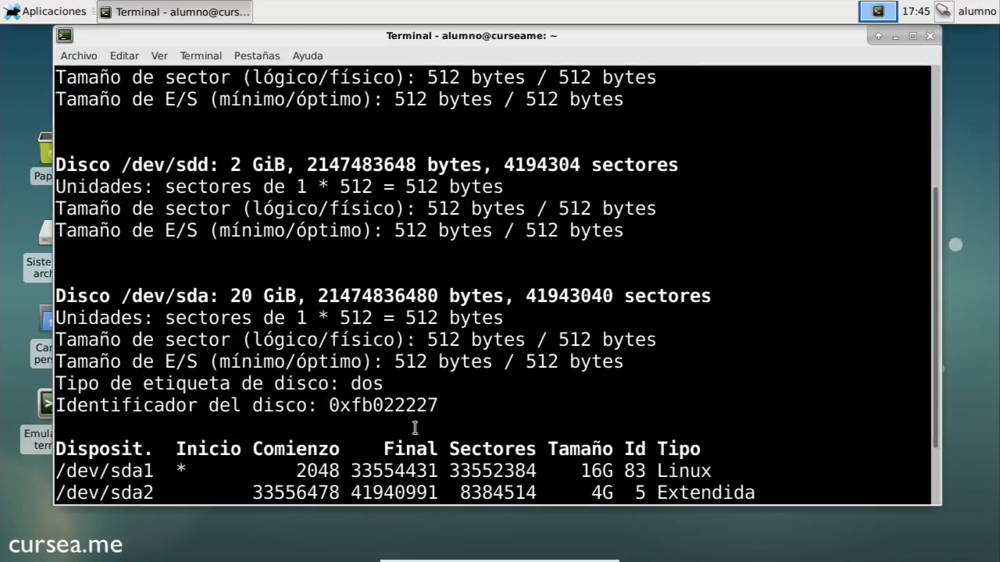
scroll(415, 428, "down", 1)
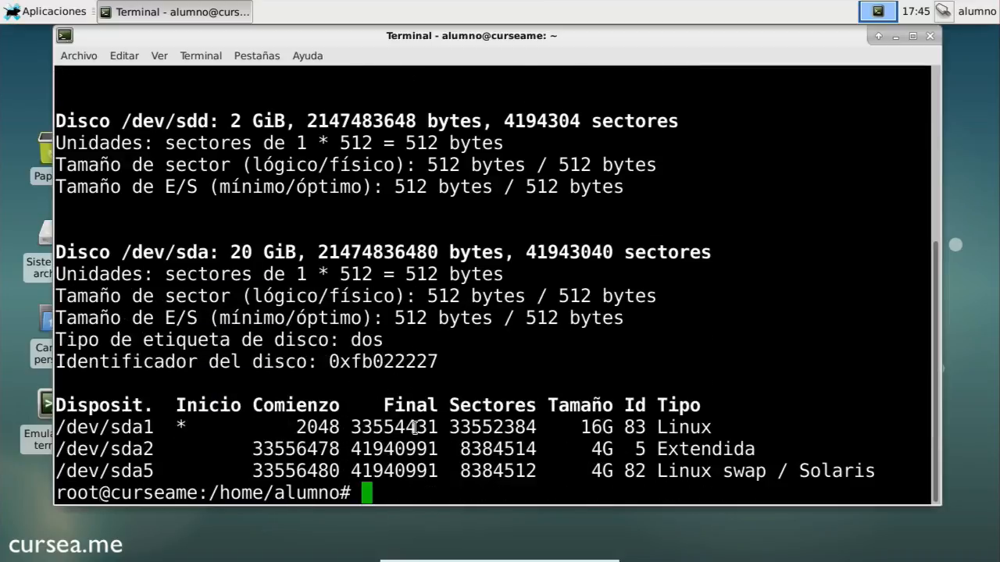